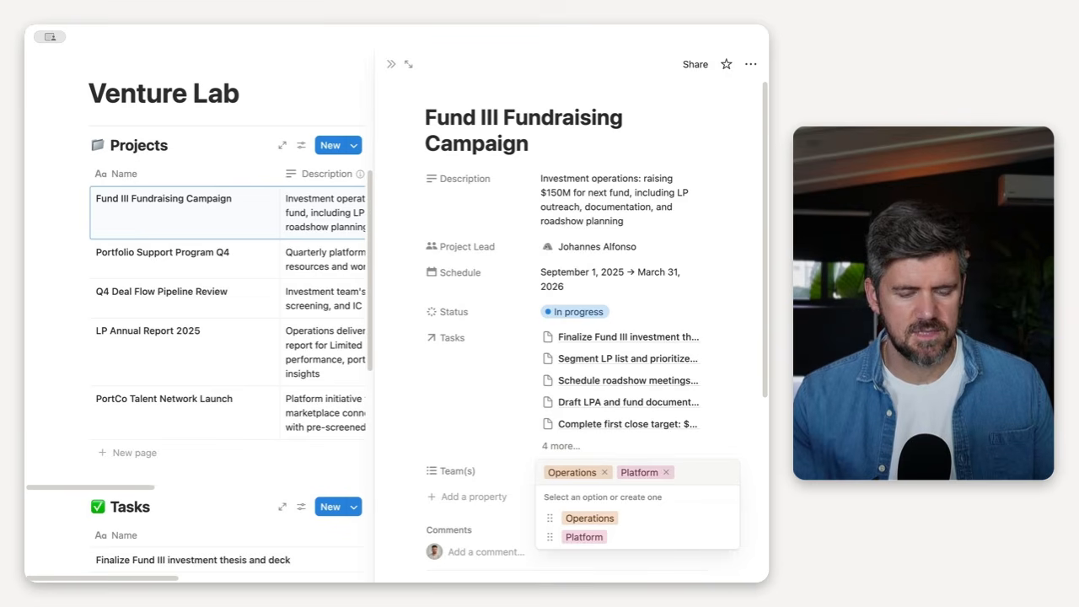
Create a Product option in the Team(s) property of the Fund III Fundraising Campaign project, leaving only Operations selected
type("Product")
key("Return")
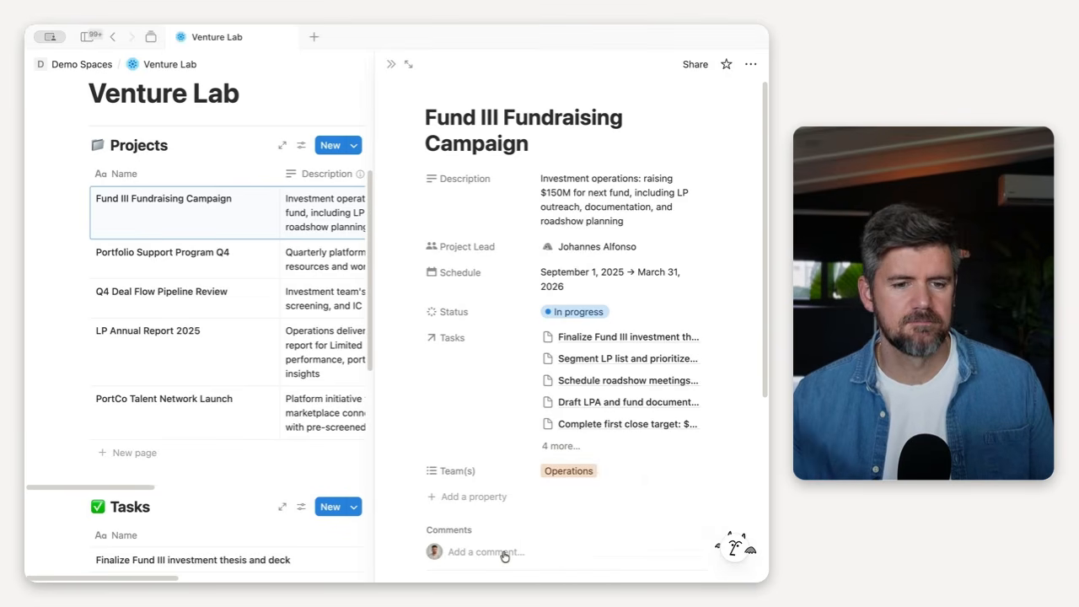
key("Escape")
Open the task "Finalize Fund III investment thesis and deck" to review its properties, including priority and status, and close it
scroll(337, 476, "down", 3)
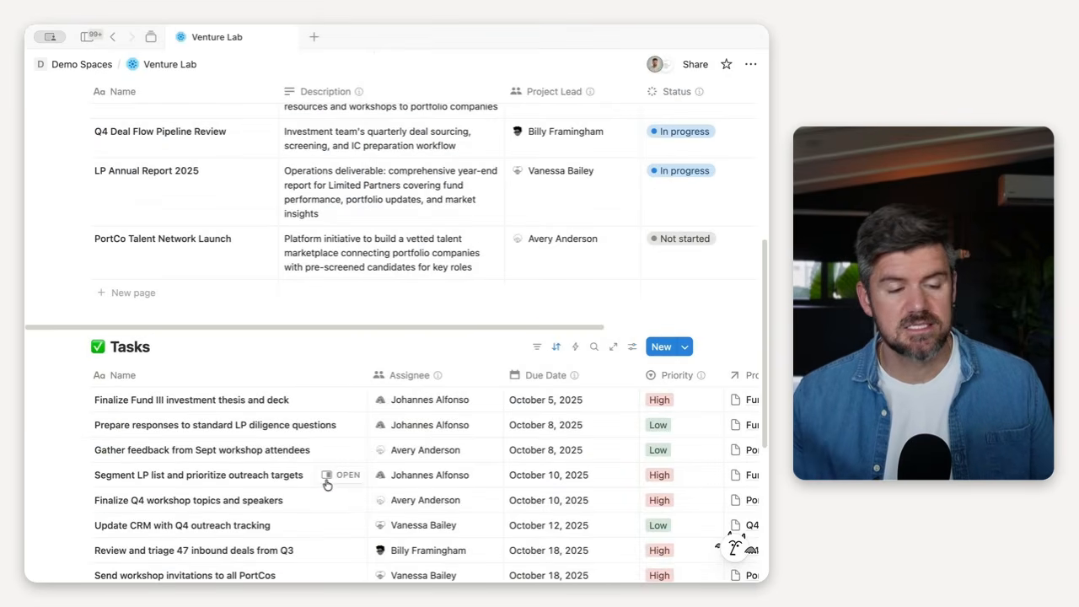
left_click(348, 400)
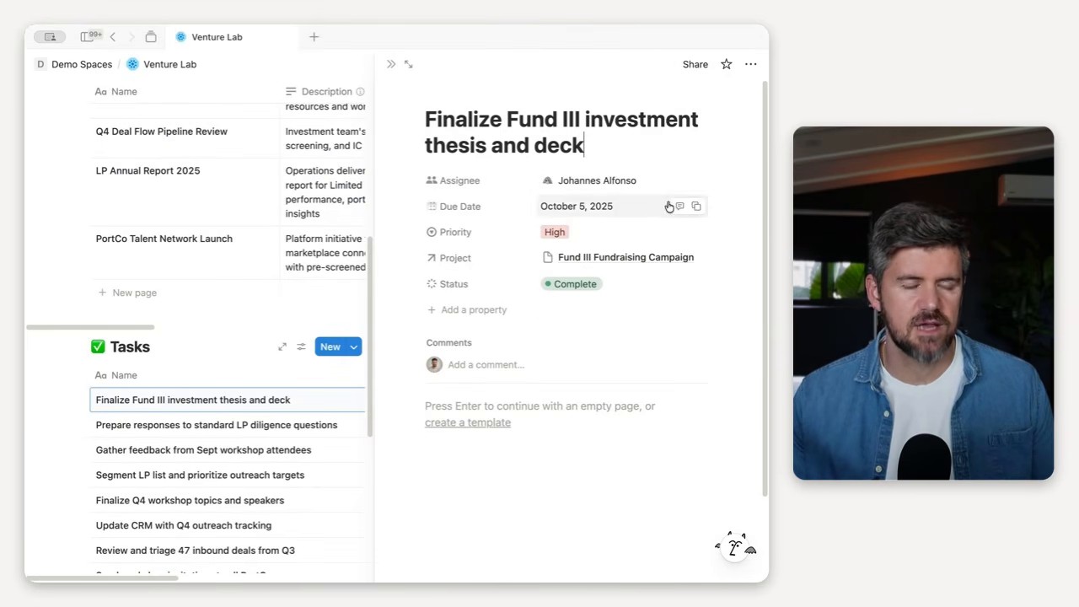
left_click(595, 232)
left_click(577, 280)
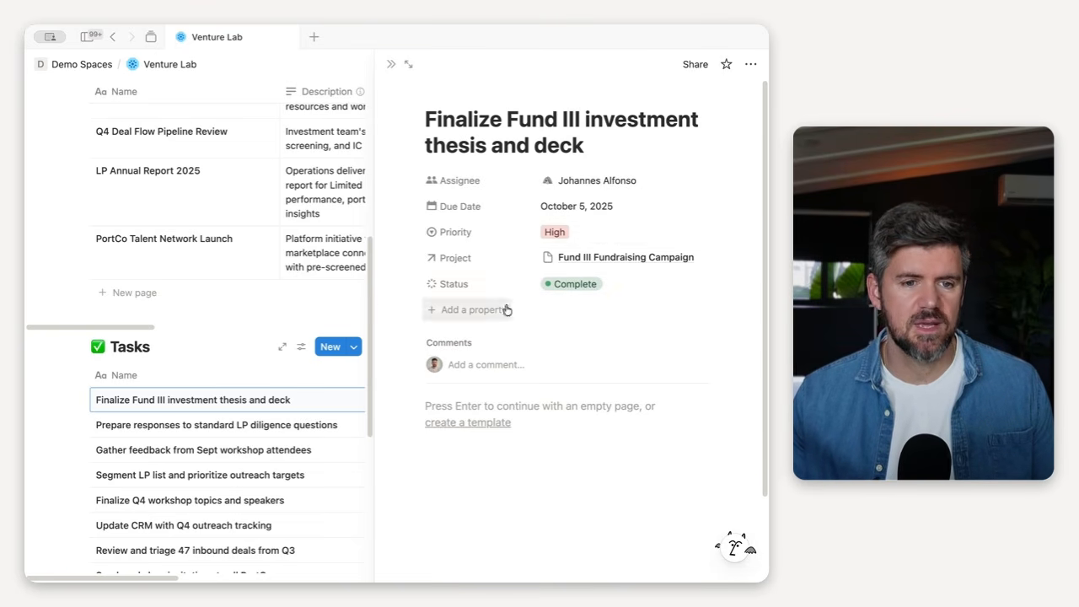
key("Escape")
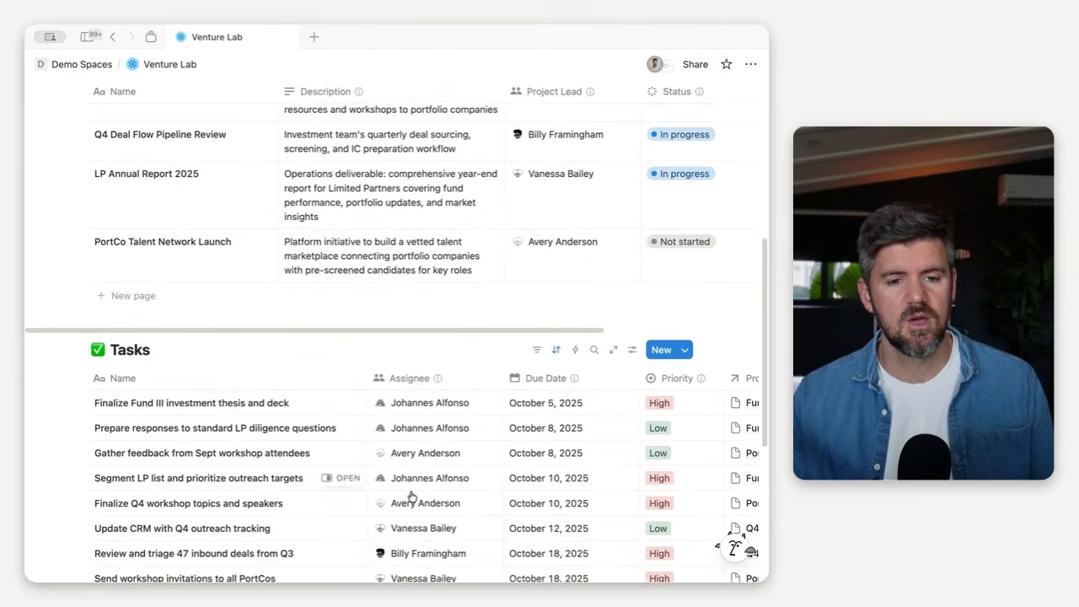
scroll(506, 455, "up", 3)
scroll(502, 449, "up", 3)
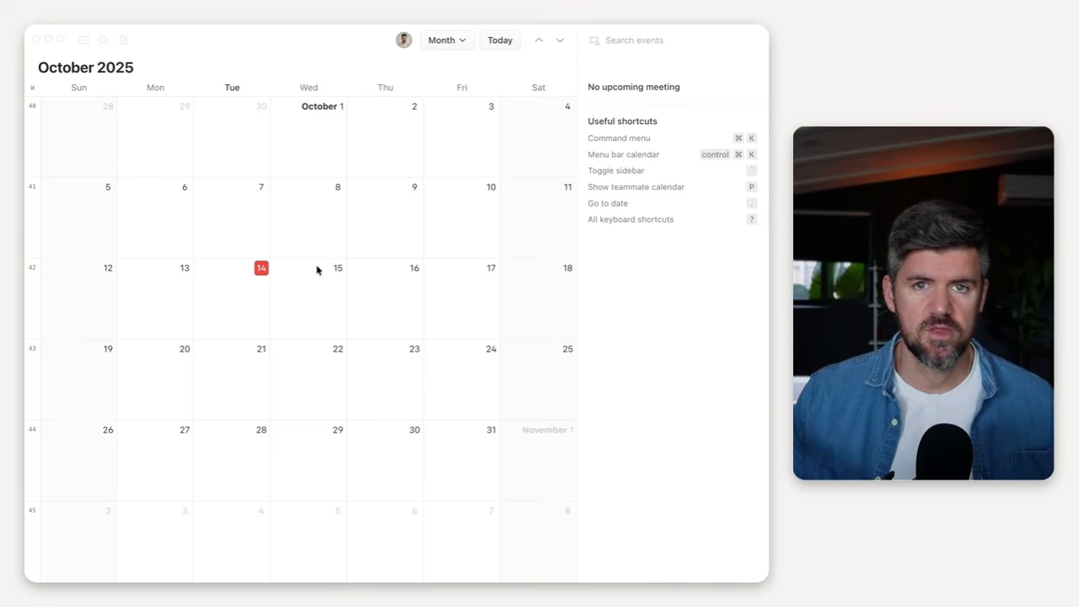
In Notion Calendar, open the settings and review the general options such as calendar view, navigation, meetings, language and time format
left_click(406, 44)
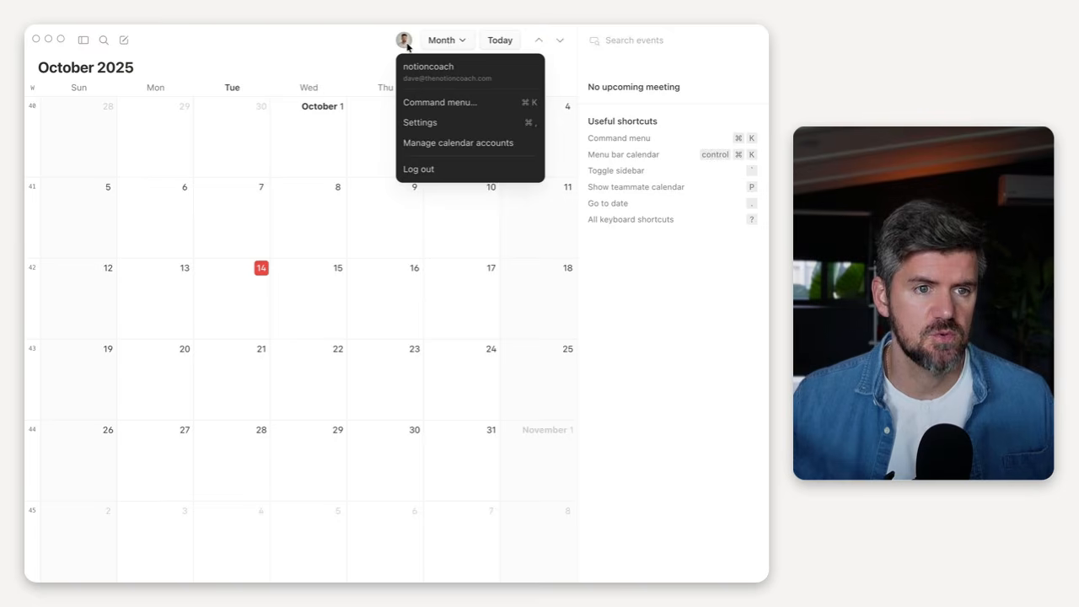
left_click(442, 125)
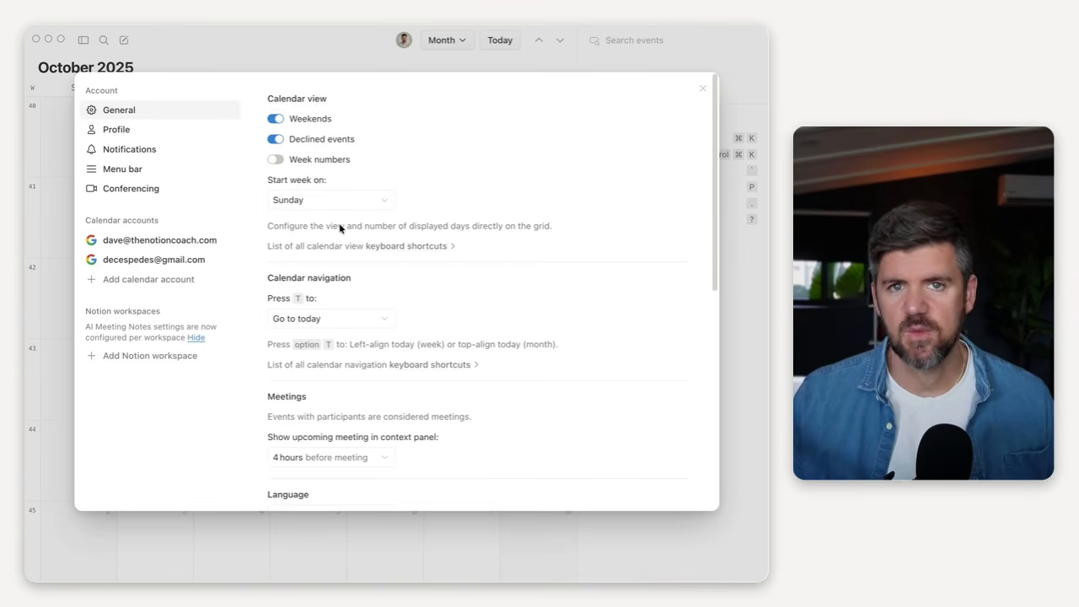
scroll(340, 193, "down", 2)
scroll(327, 355, "down", 10)
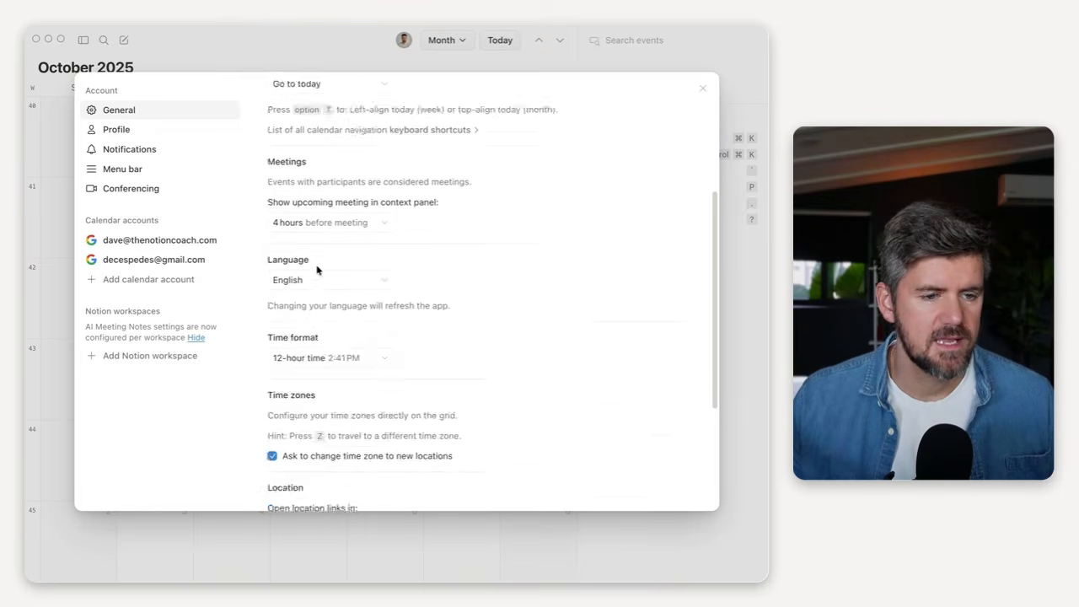
scroll(253, 328, "up", 12)
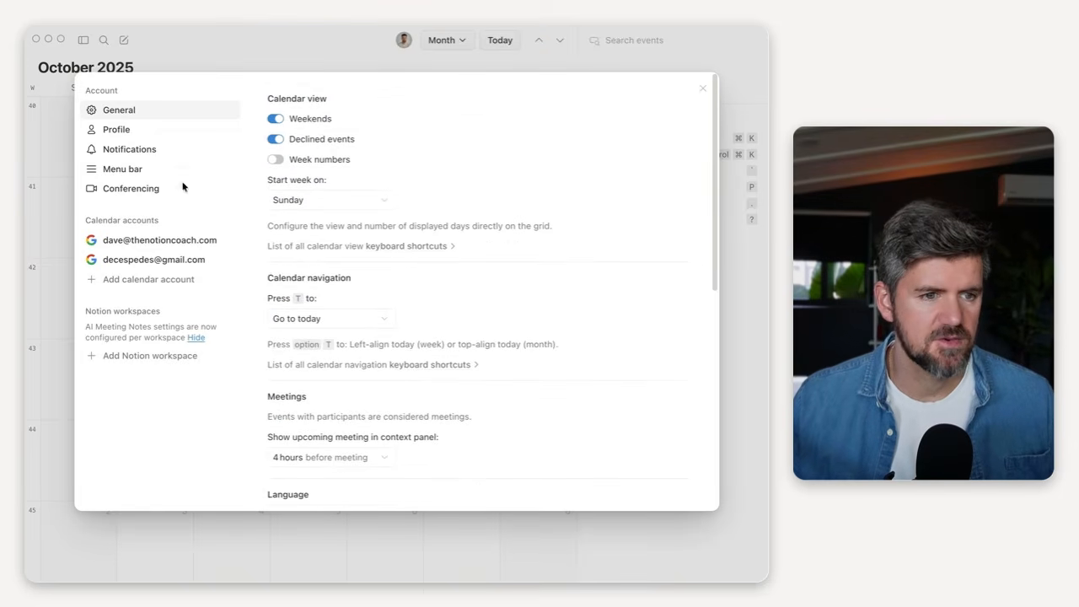
Review the conferencing, menu bar, notification and profile settings of Notion Calendar
left_click(128, 193)
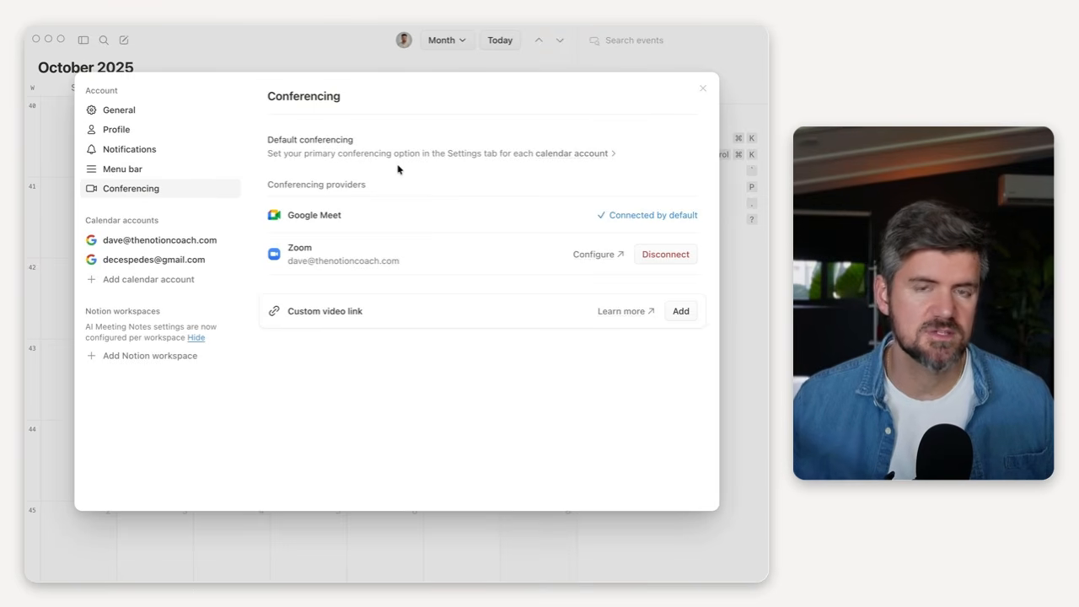
left_click(145, 169)
scroll(473, 269, "up", 1)
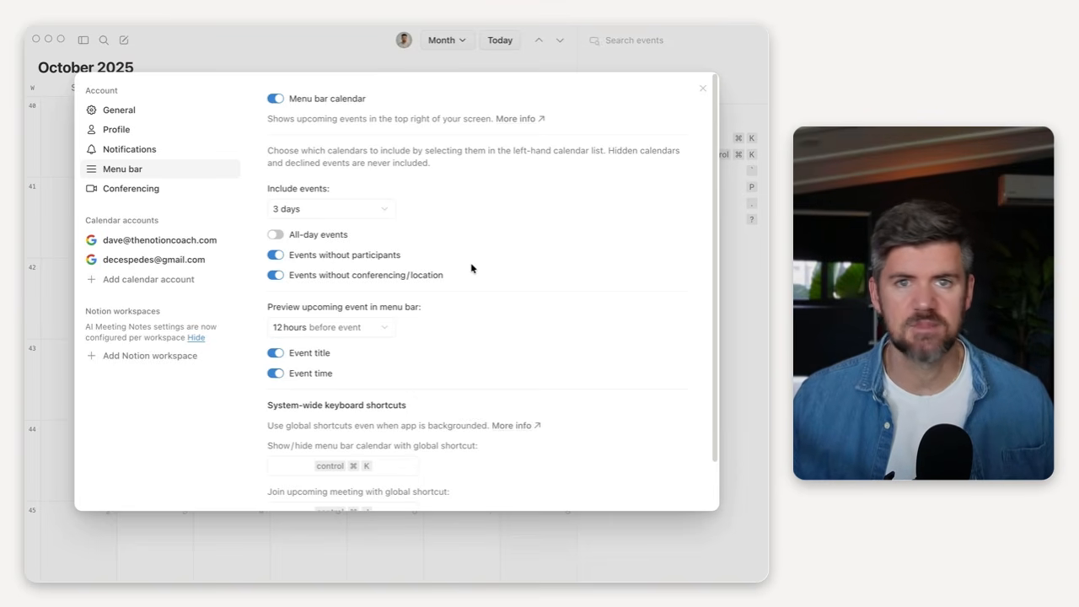
left_click(150, 147)
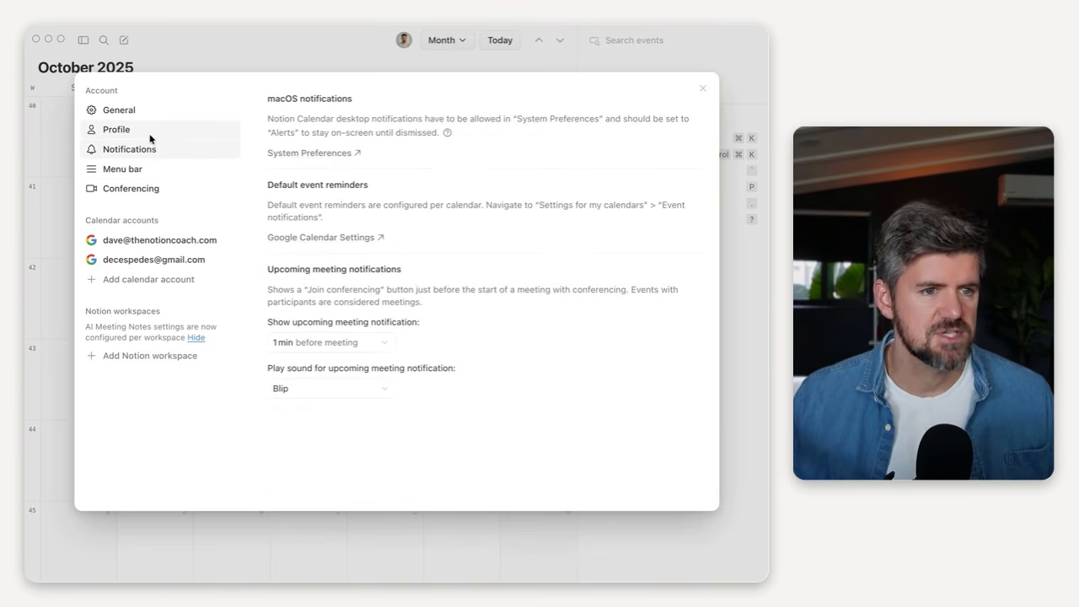
left_click(135, 130)
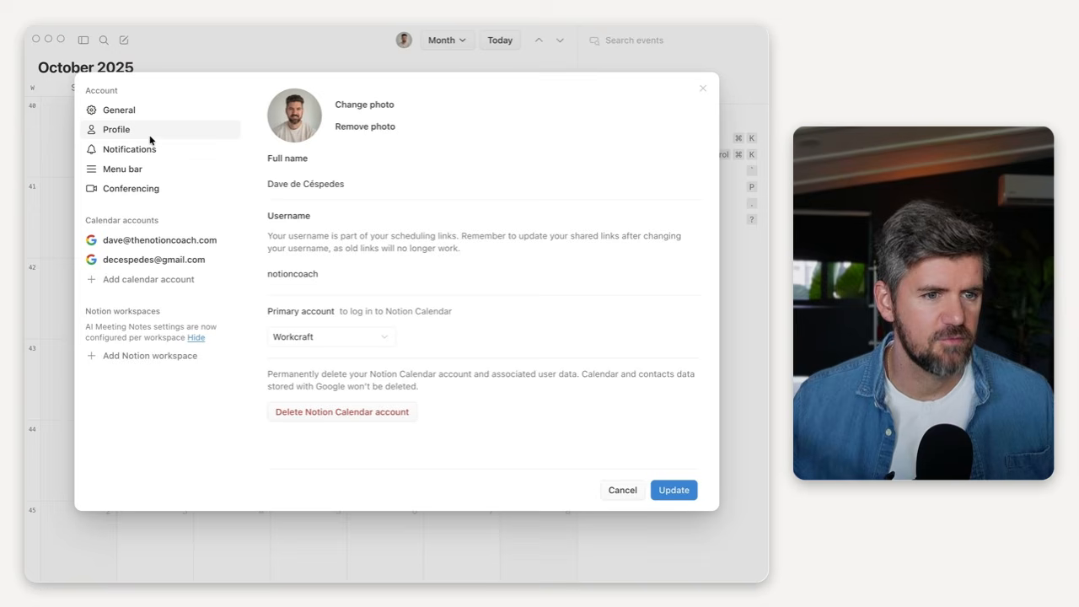
Connect the Workcraft Notion workspace to Notion Calendar, granting access in the browser and returning to the calendar app
left_click(144, 356)
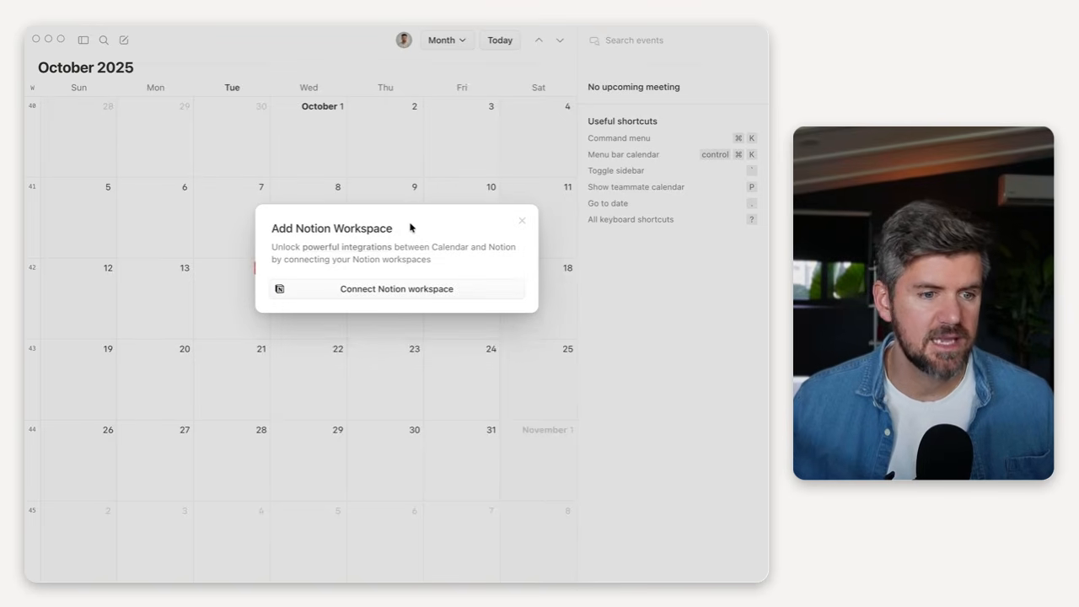
left_click(414, 289)
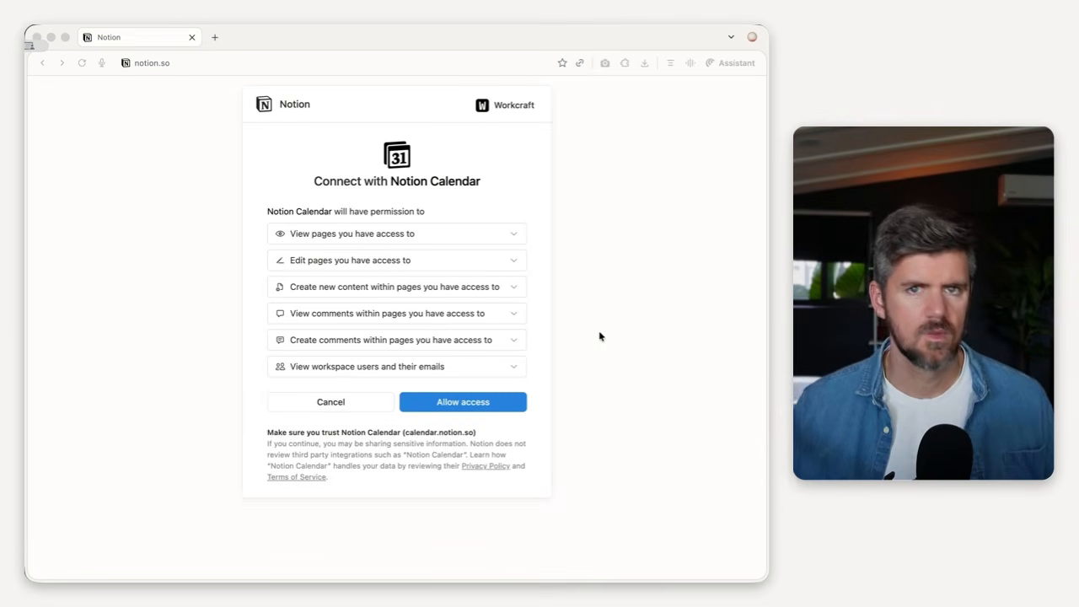
left_click(510, 108)
left_click(588, 226)
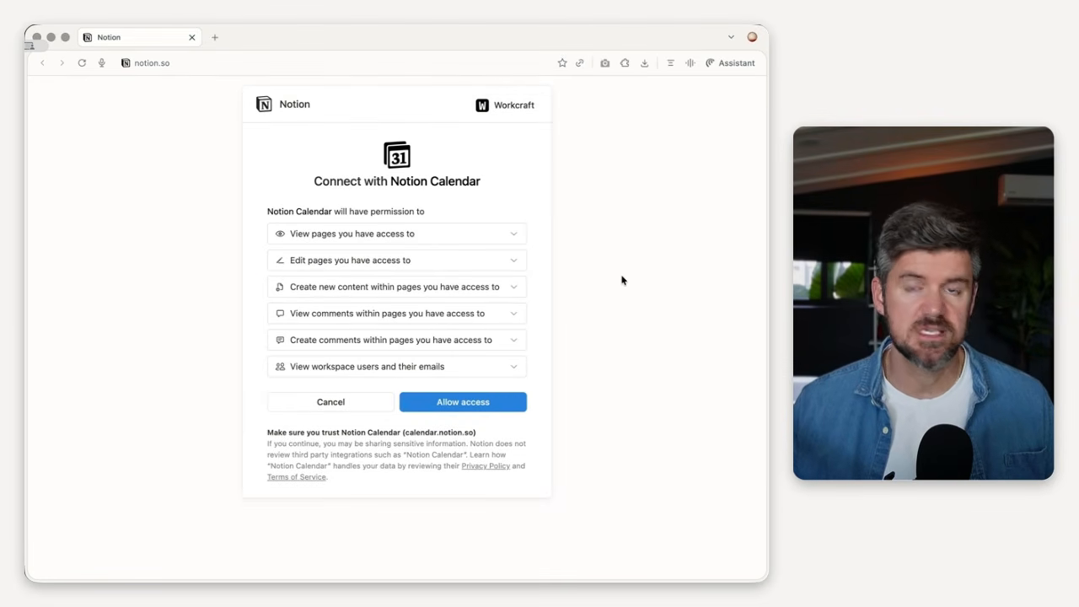
left_click(478, 407)
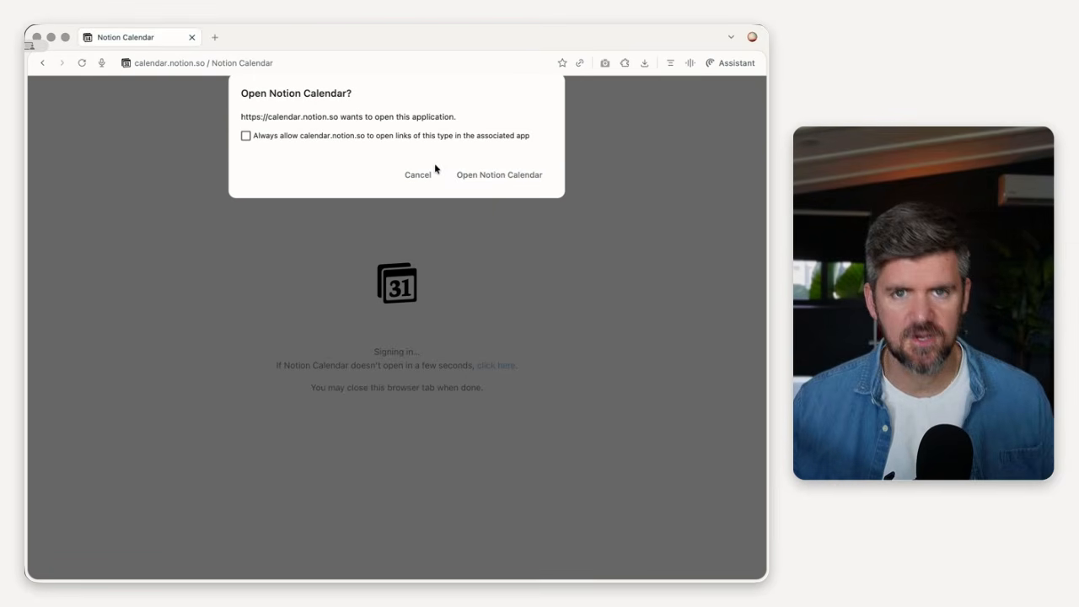
left_click(514, 178)
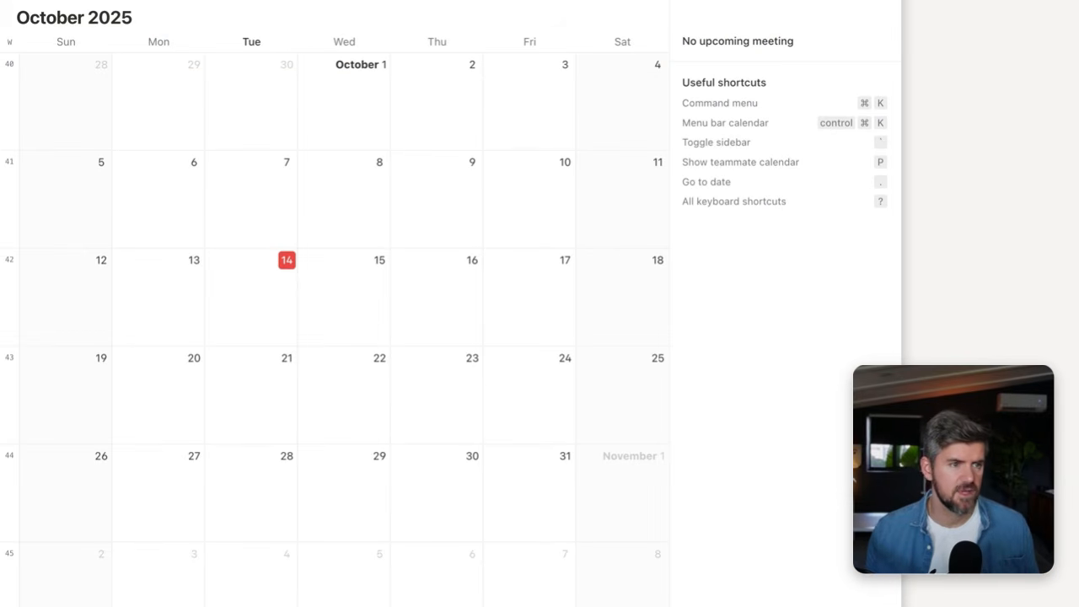
Add the Projects database from Demo Spaces / Venture Lab to the calendar
mouse_move(75, 1)
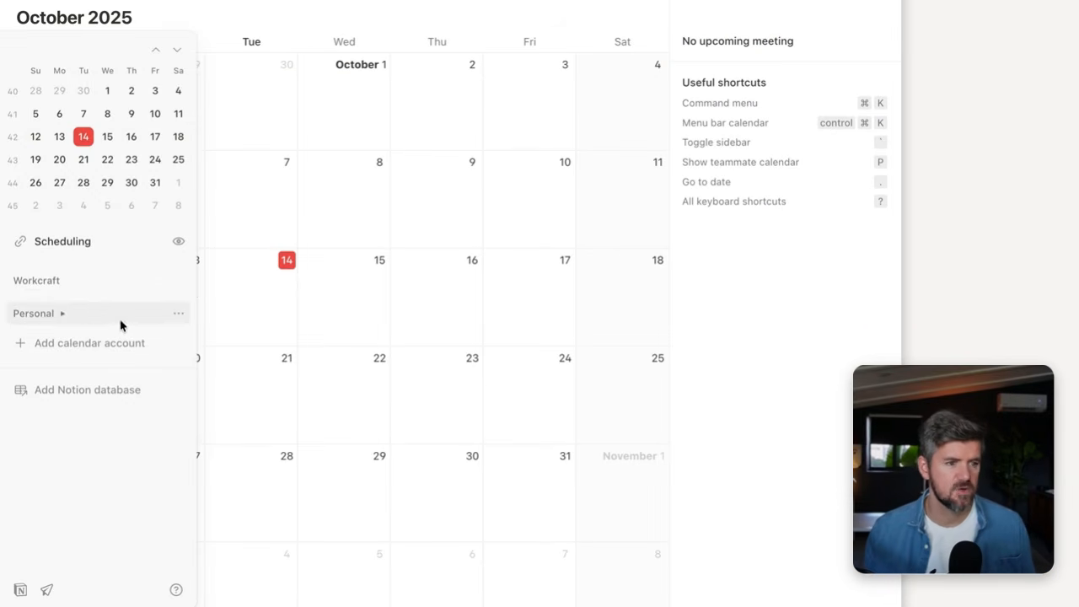
left_click(56, 282)
left_click(57, 285)
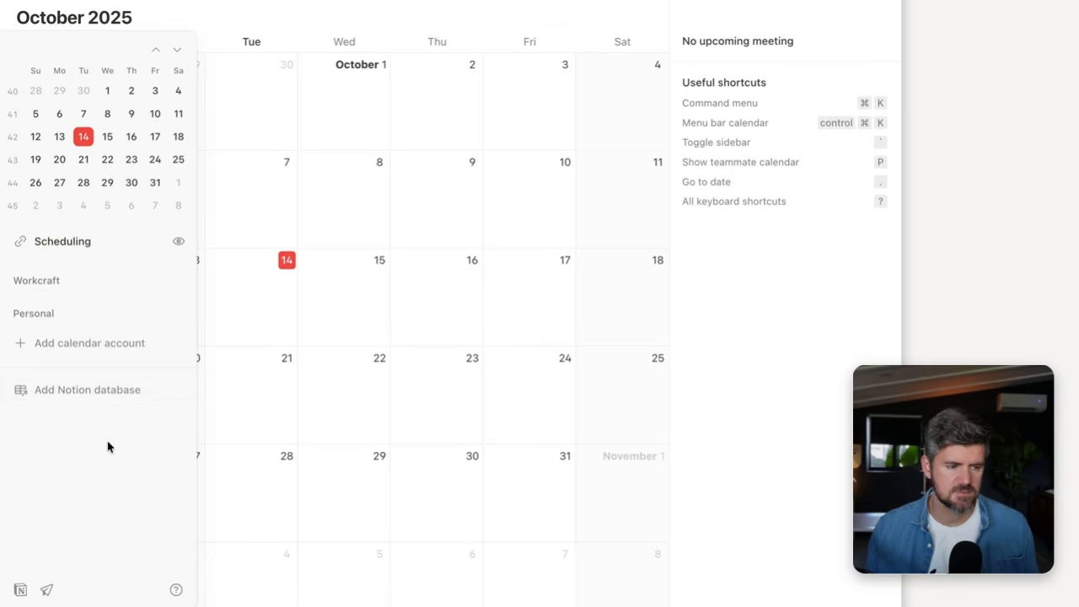
left_click(109, 390)
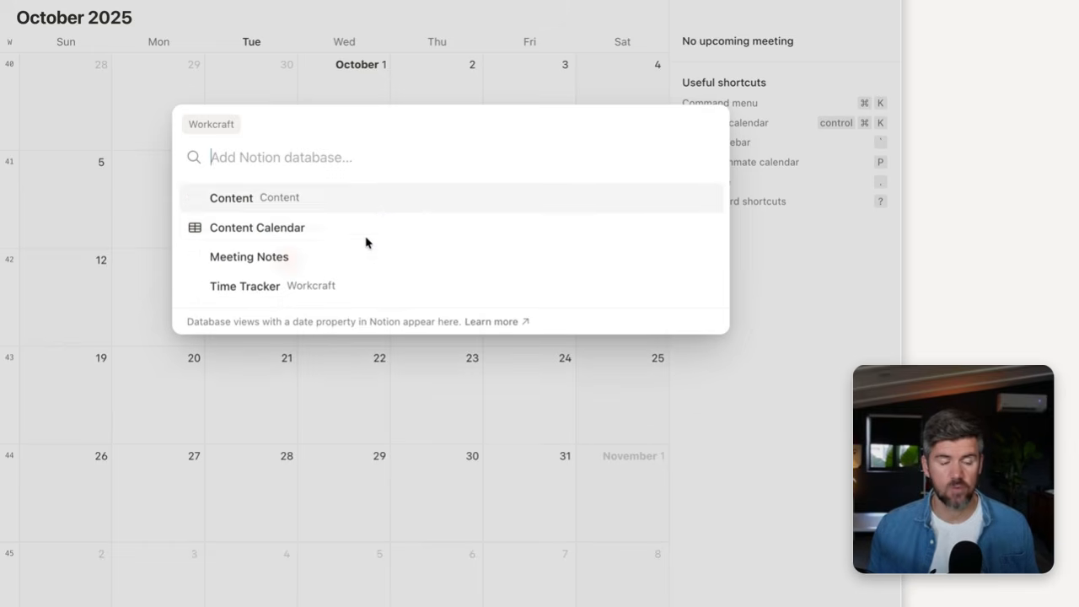
type("Projects")
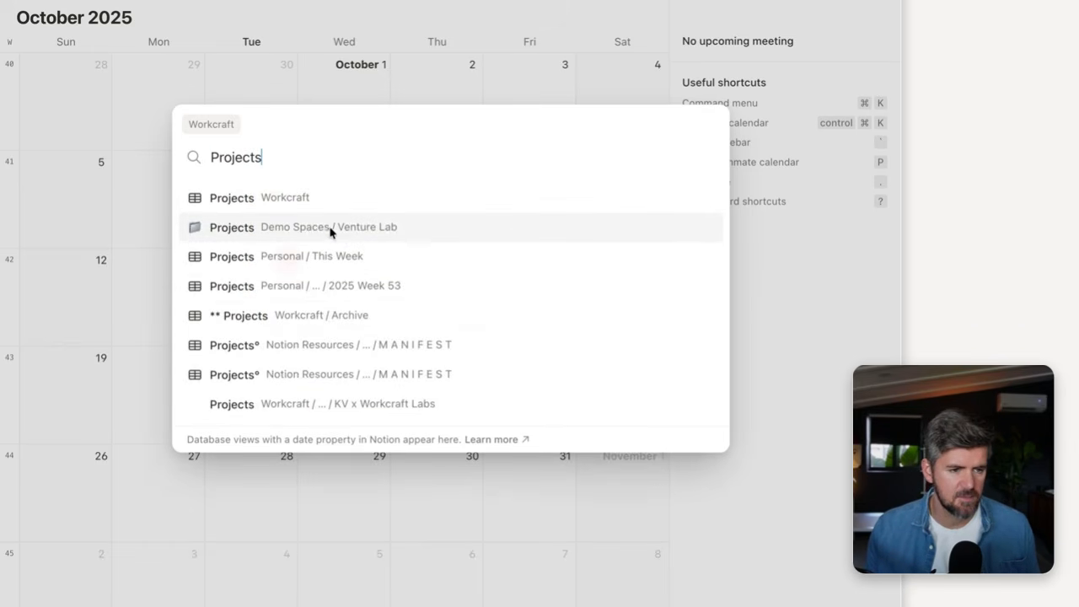
left_click(341, 227)
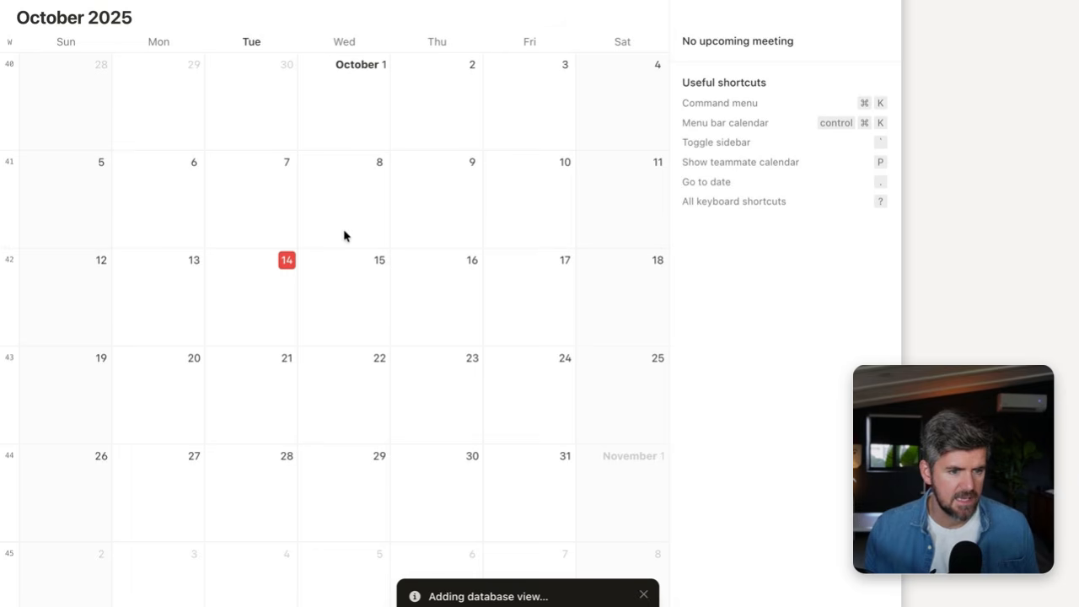
Select the Fund III Fundraising Campaign entry in the calendar and examine its properties, including the available Status and Team(s) options
mouse_move(2, 25)
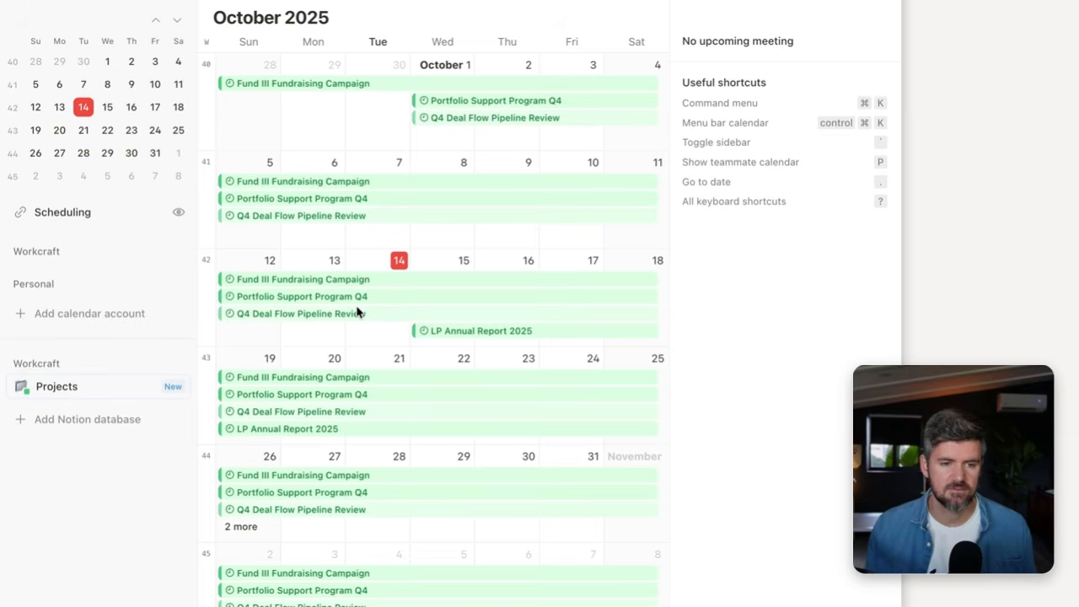
left_click(419, 182)
left_click(854, 75)
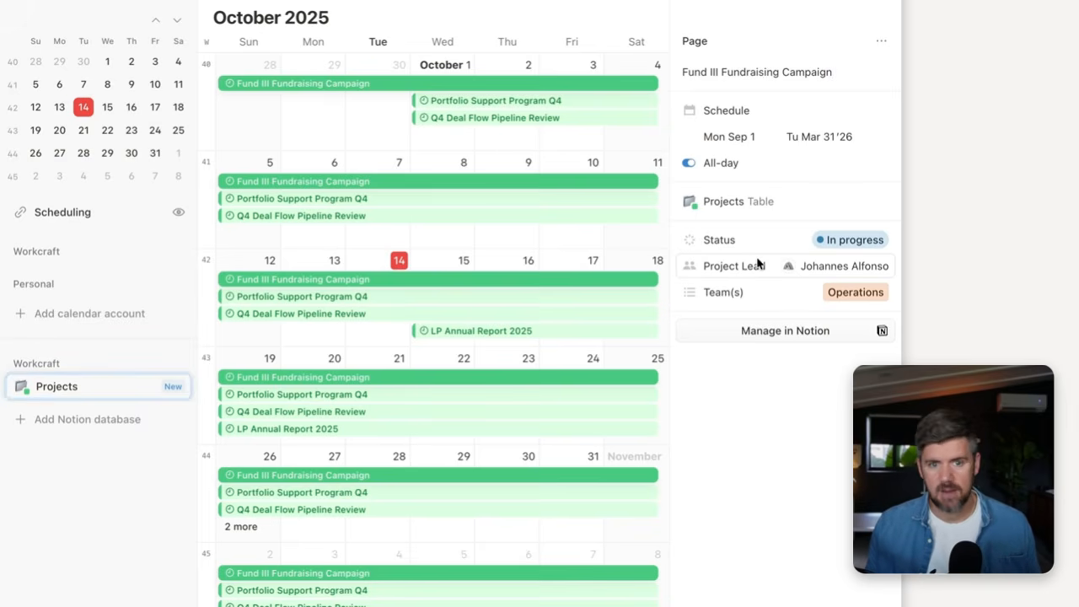
left_click(780, 243)
left_click(786, 311)
left_click(786, 304)
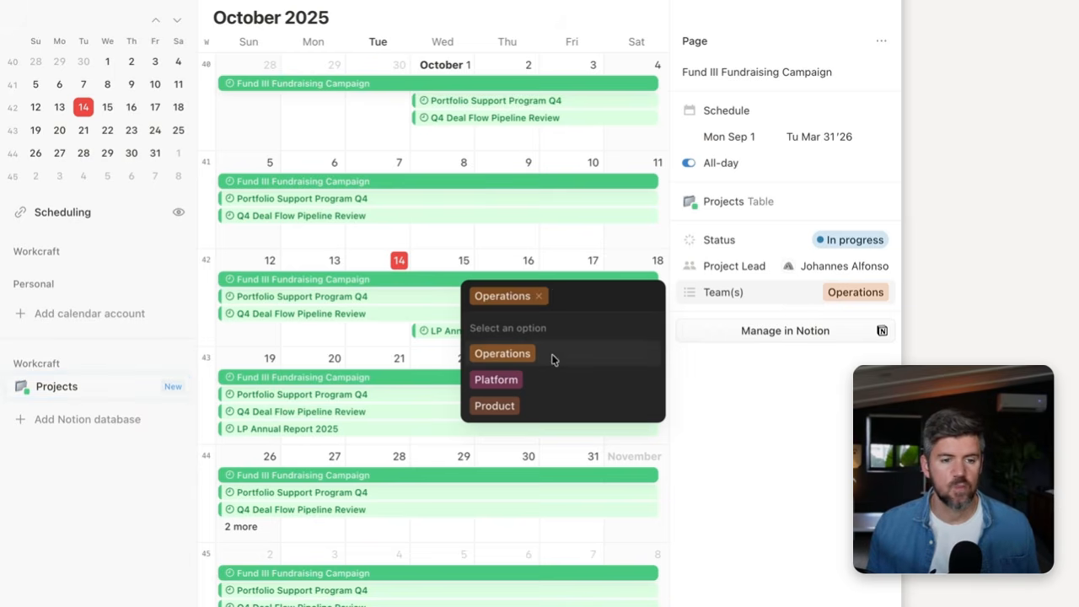
left_click(754, 295)
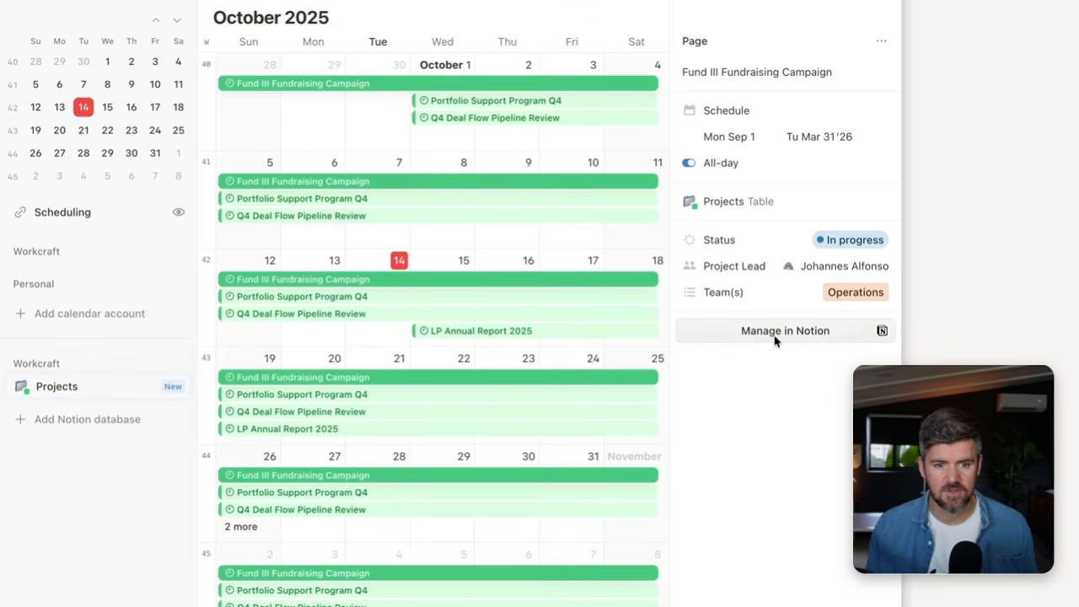
left_click(852, 241)
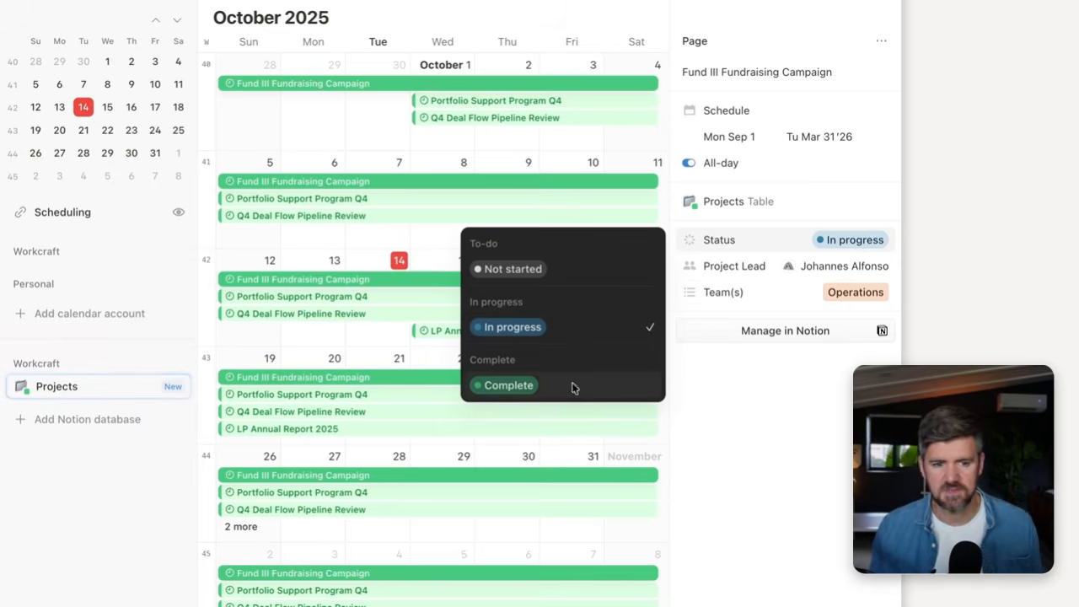
left_click(774, 413)
left_click(852, 292)
left_click(815, 352)
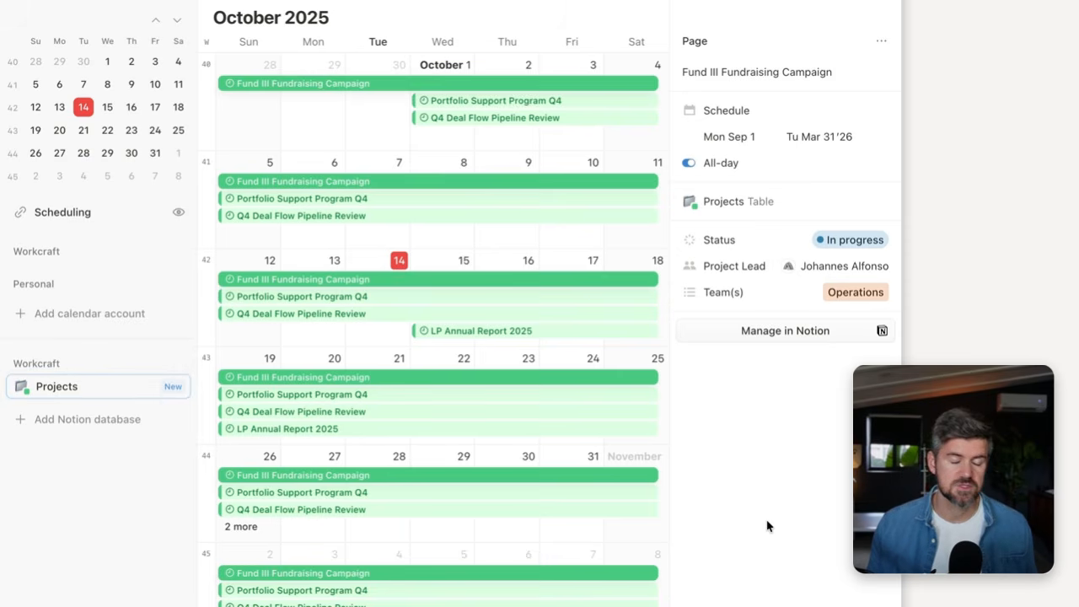
key("Escape")
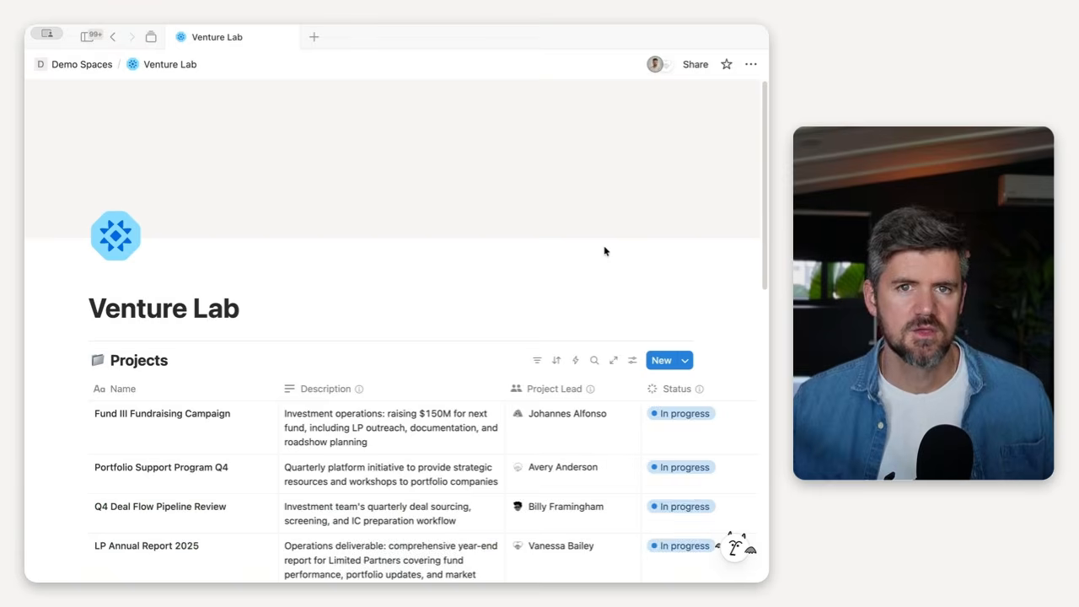
Open the Tasks database from the Venture Lab page as a full page and add a Calendar view to it
scroll(604, 252, "down", 10)
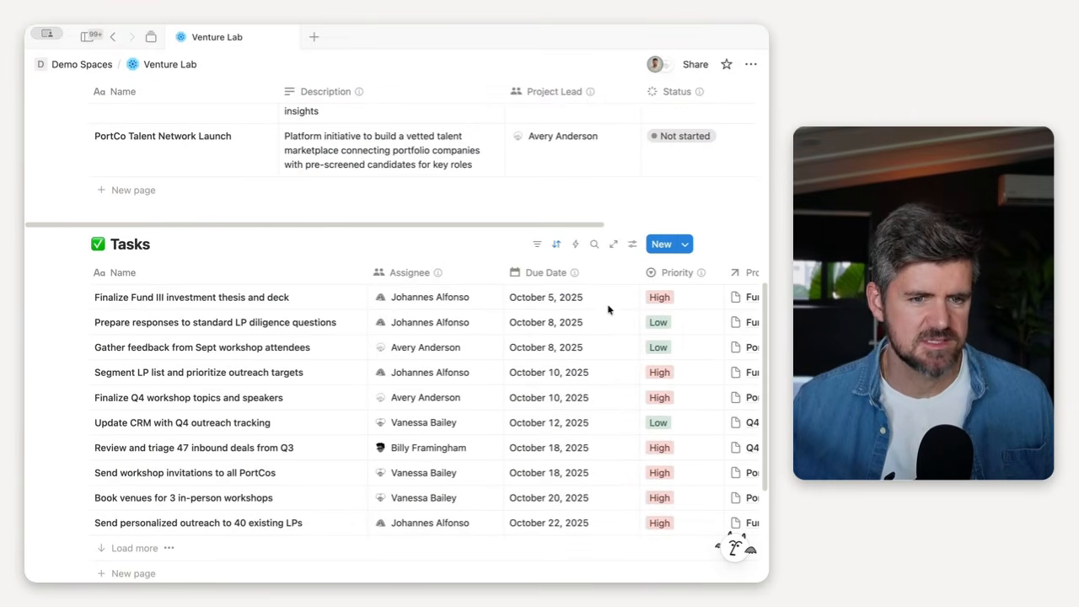
left_click(615, 244)
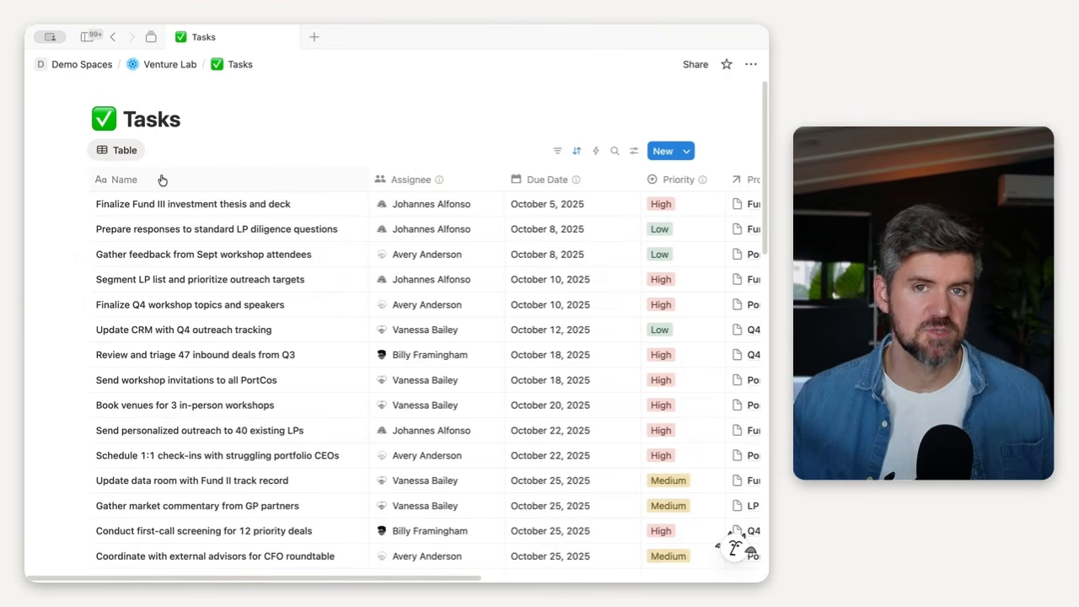
scroll(160, 173, "down", 1)
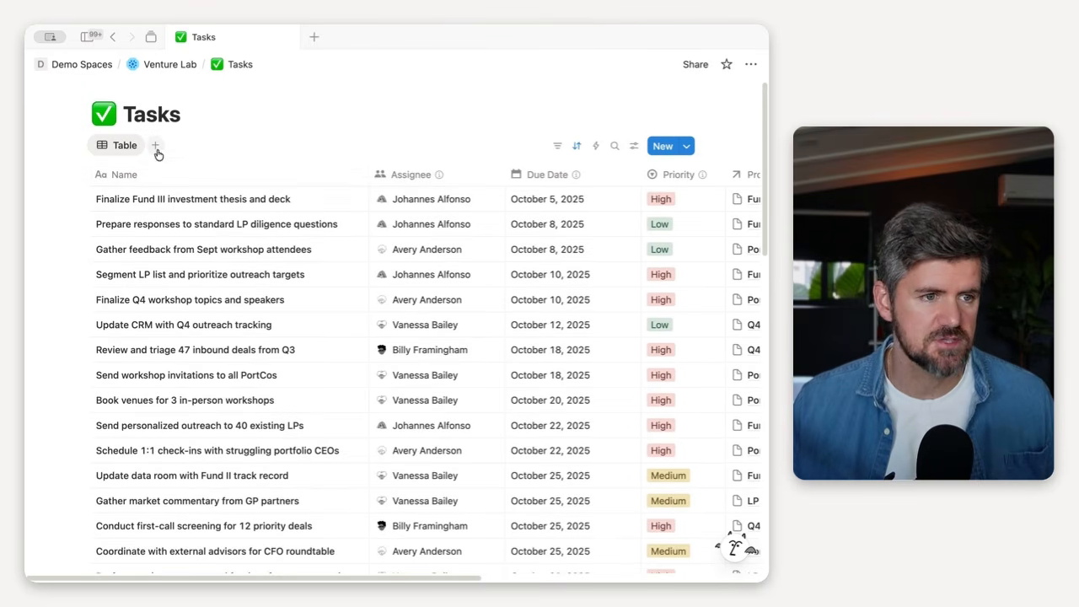
left_click(156, 148)
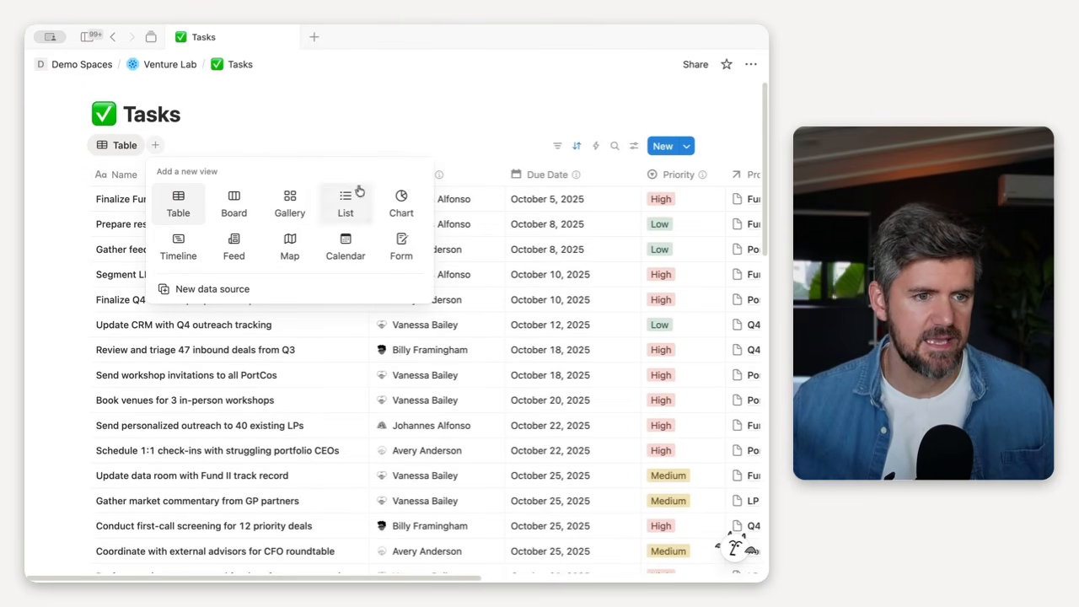
left_click(346, 247)
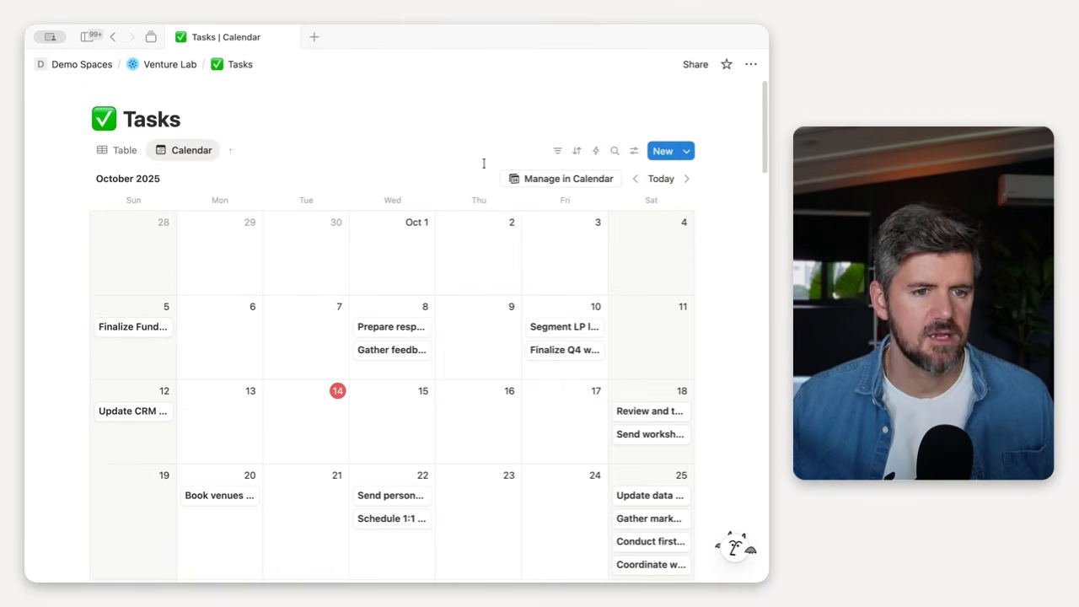
Turn on wrapping of page titles in the layout of the Tasks Calendar view
left_click(635, 151)
left_click(671, 233)
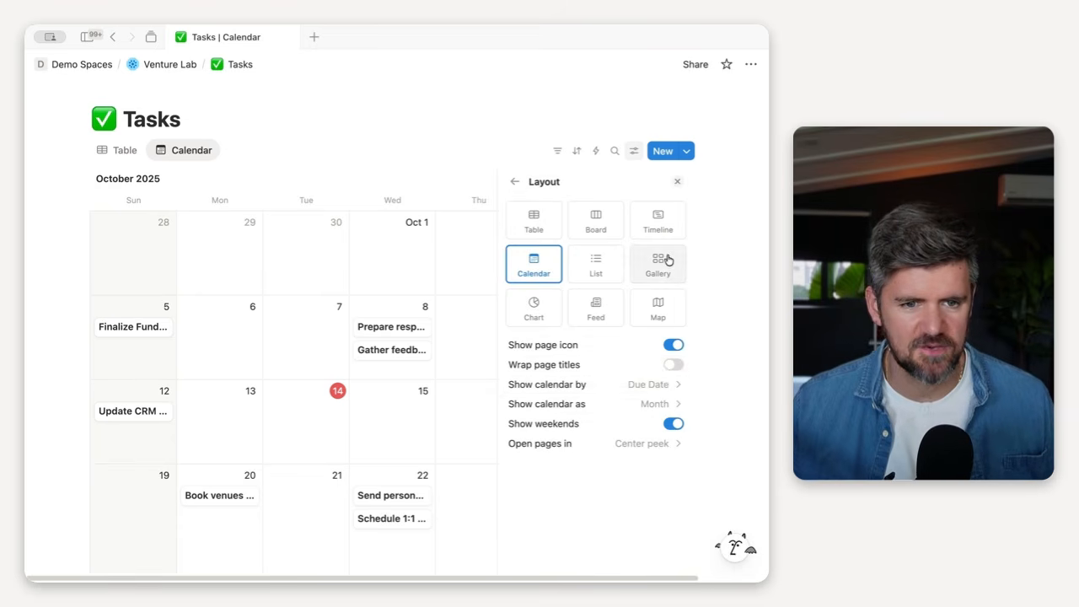
left_click(673, 367)
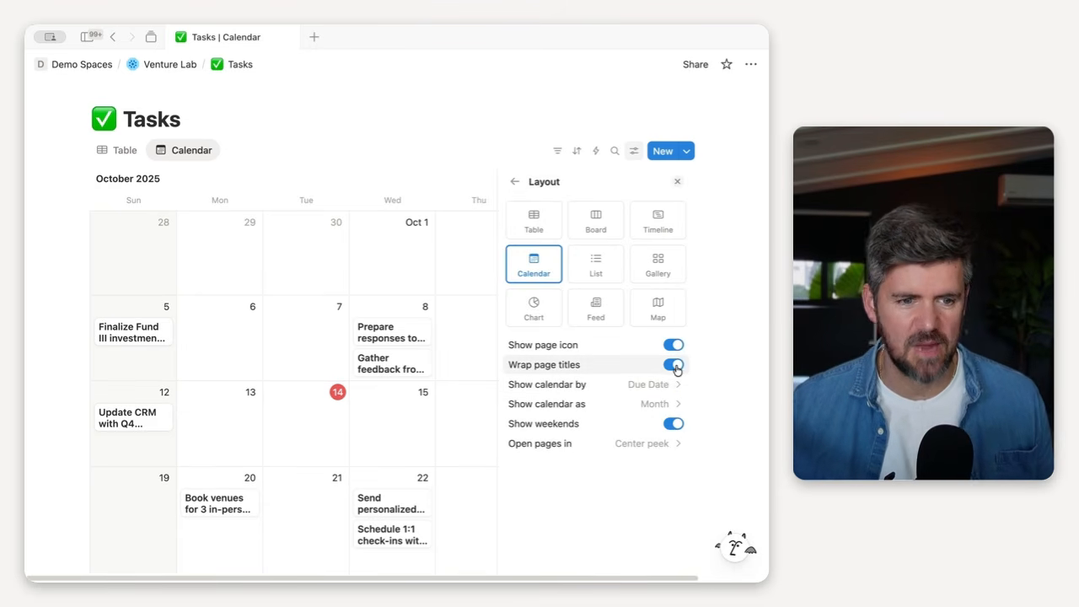
left_click(743, 395)
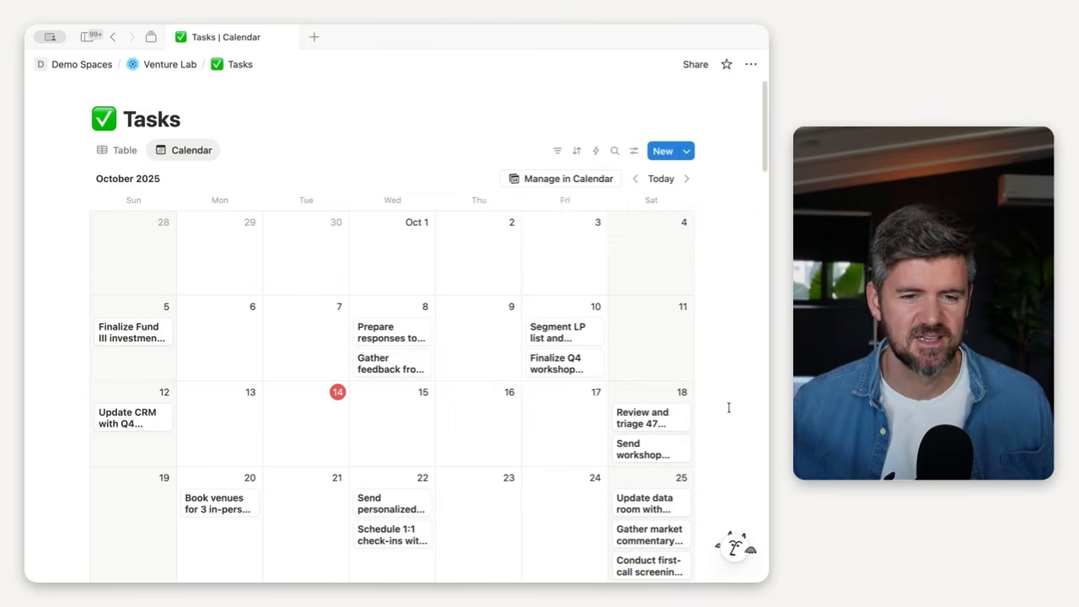
Show the Status and Priority properties in the Tasks Calendar view, with Priority placed above Status
left_click(634, 150)
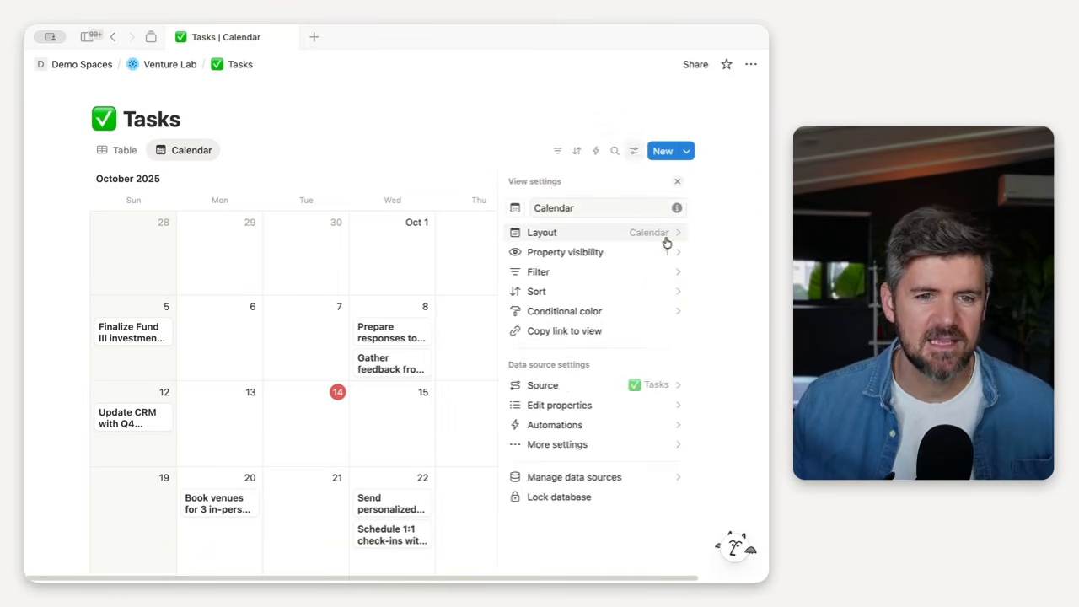
left_click(662, 250)
left_click(676, 382)
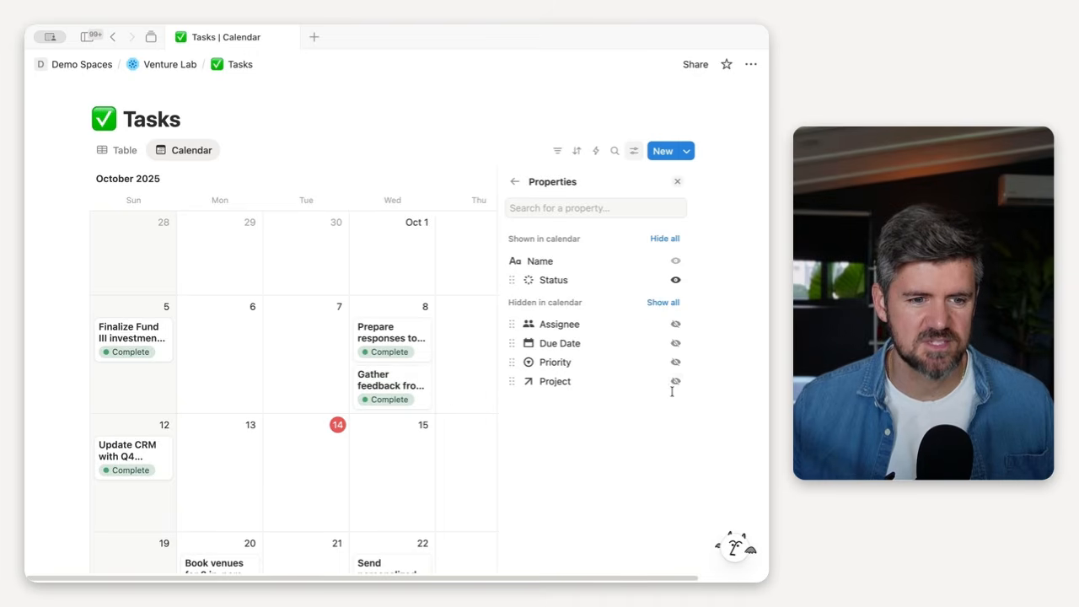
left_click(675, 363)
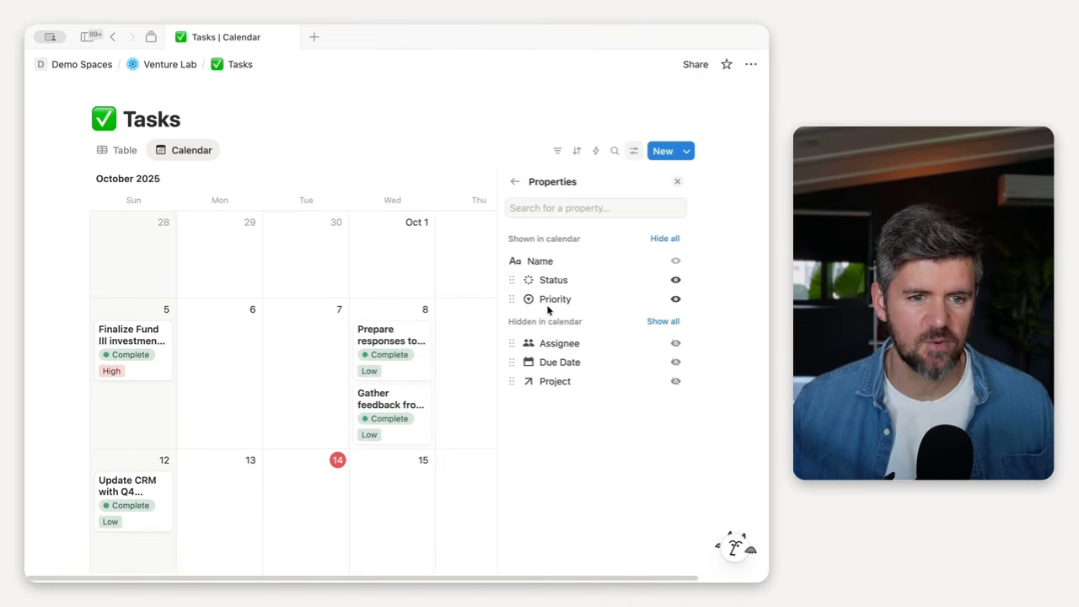
left_click_drag(548, 304, 532, 277)
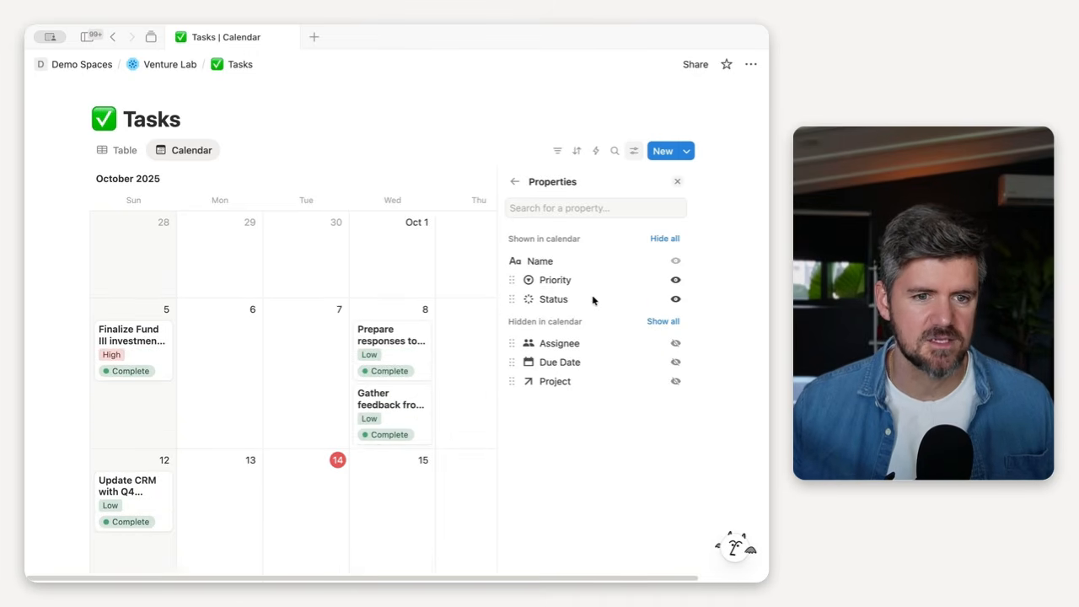
Switch to Notion Calendar, hide the Projects database and show the week of October 19–25
left_click(524, 134)
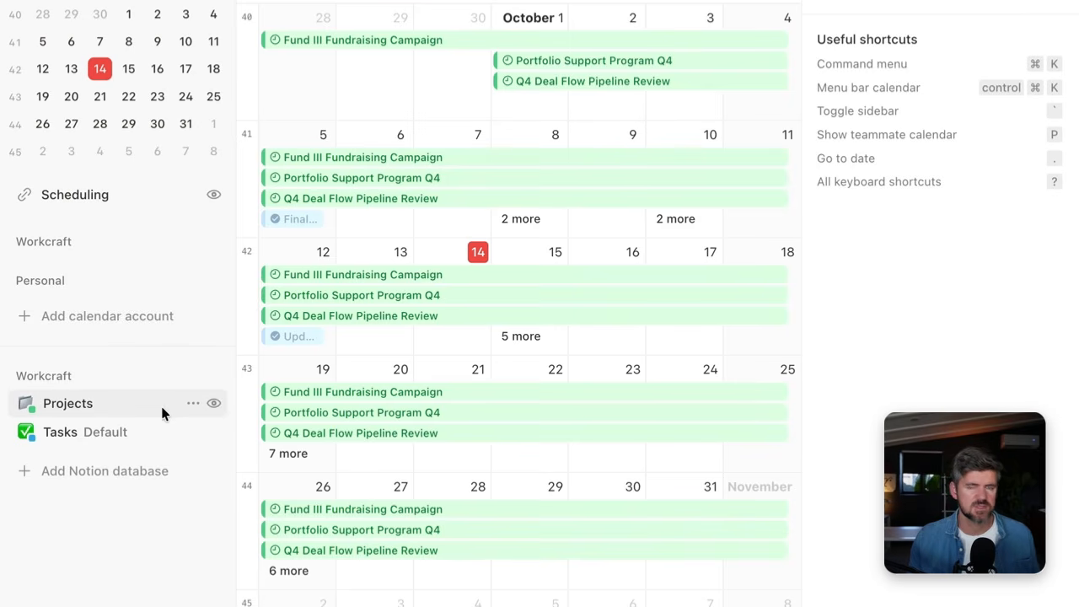
left_click(214, 404)
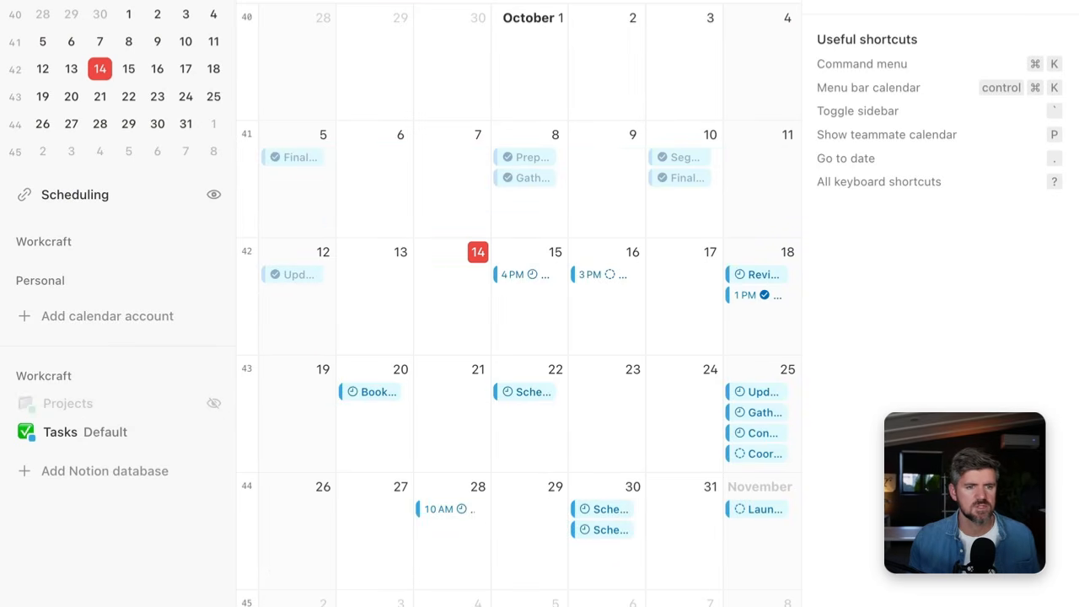
left_click(666, 0)
left_click(664, 2)
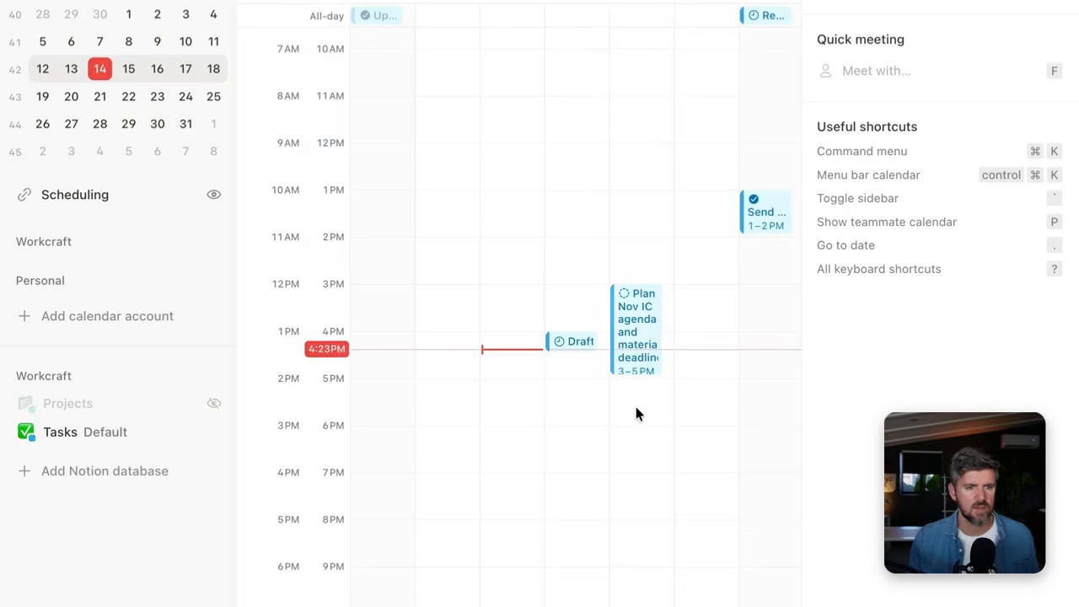
left_click(772, 0)
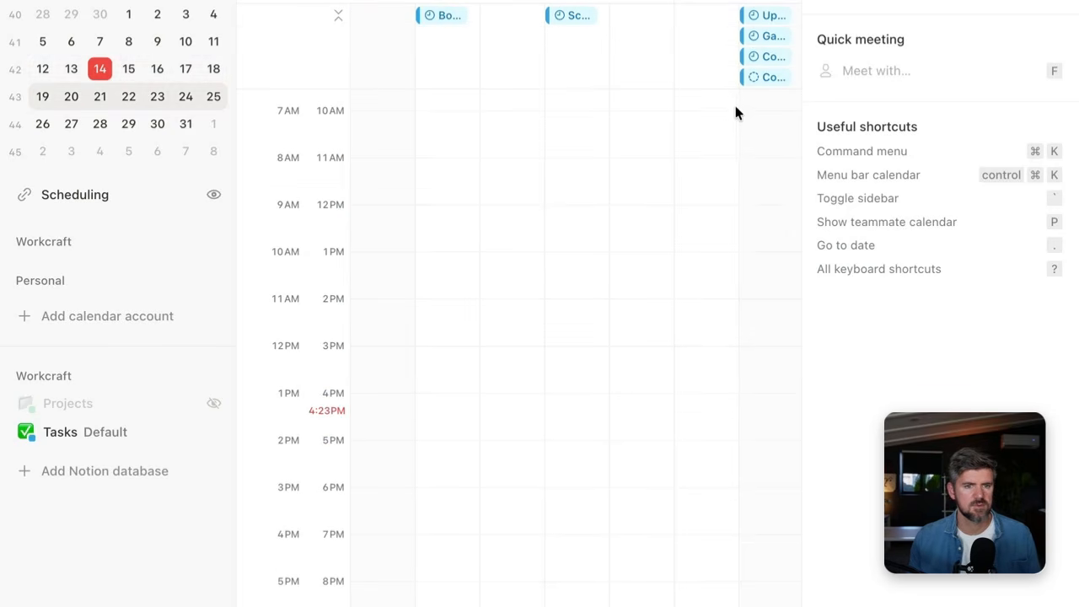
Reschedule the all-day task "Coordinate with external advisors for CFO roundtable" to 2–4 PM on Saturday, October 25
scroll(736, 113, "up", 1)
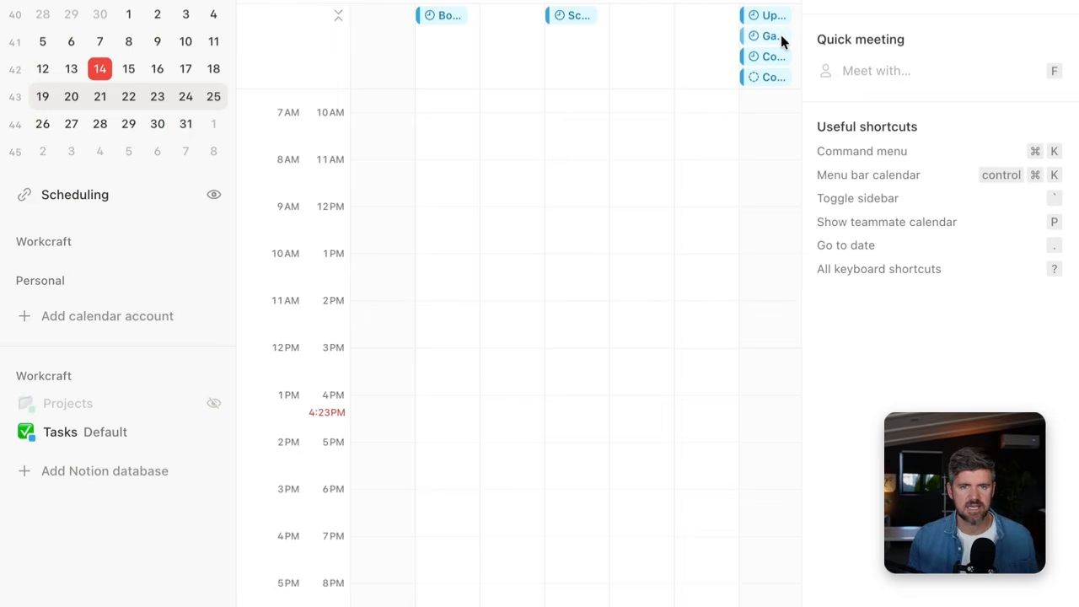
left_click(769, 76)
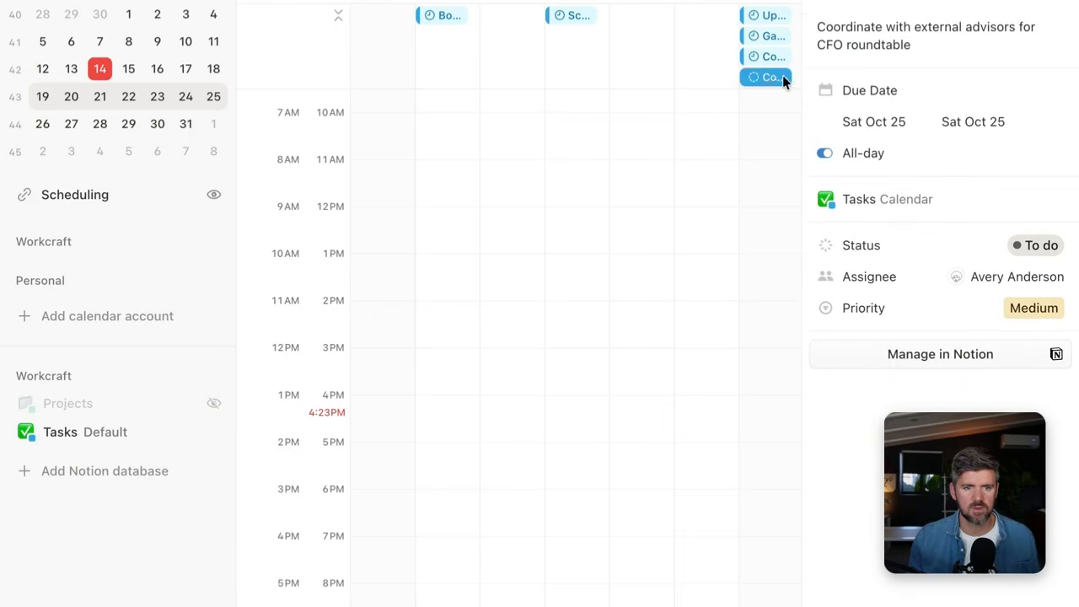
left_click_drag(783, 80, 776, 398)
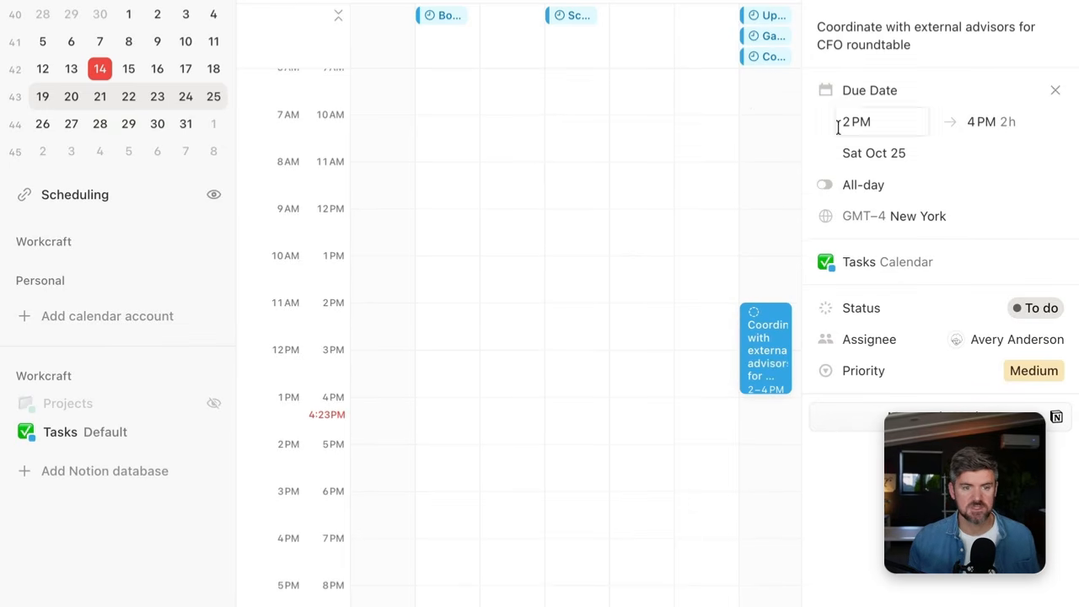
Reduce the calendar to a two-day view and bring October 22–23 into view
key("3")
key("2")
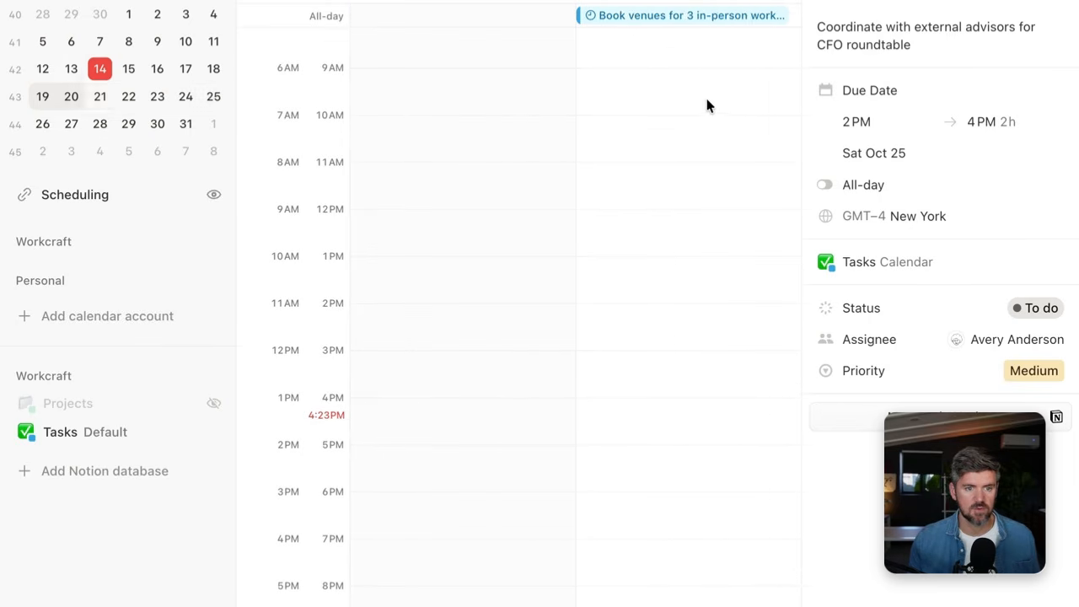
scroll(687, 205, "right", 7)
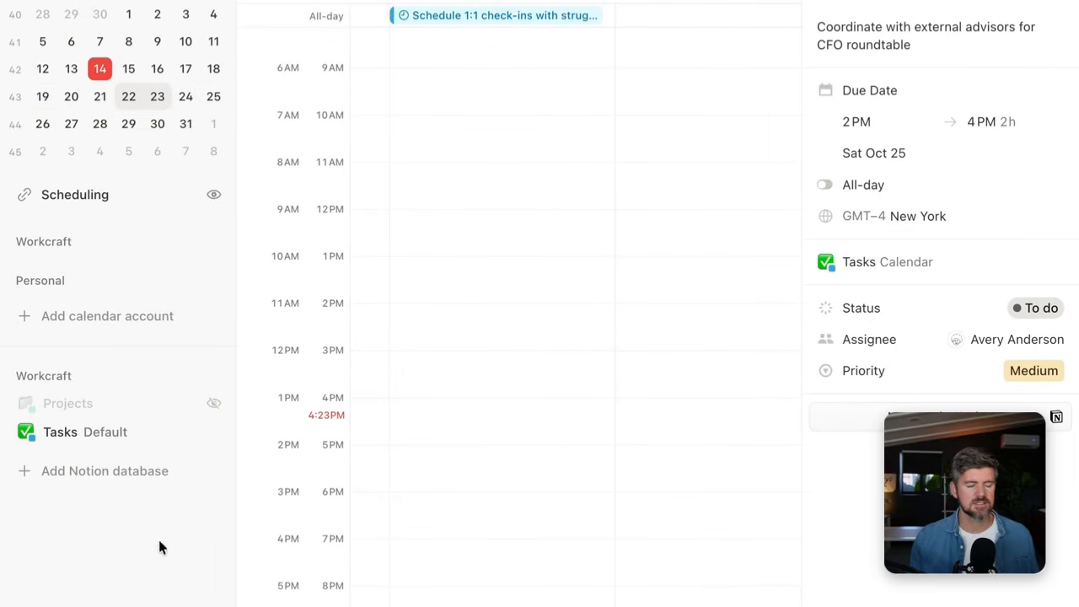
scroll(518, 317, "up", 1)
scroll(485, 182, "down", 1)
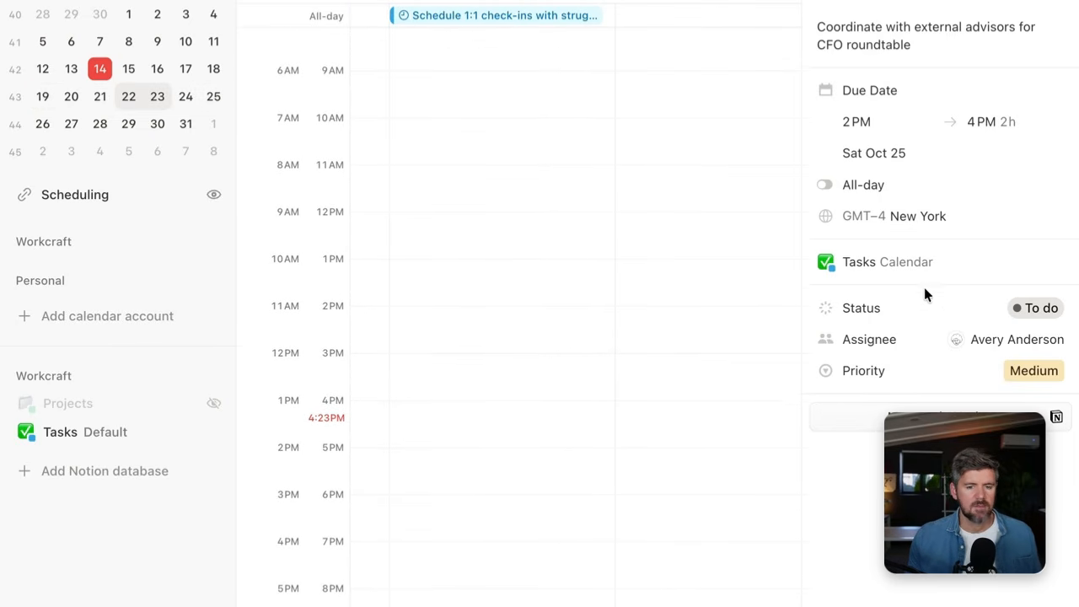
Set the CFO roundtable task's Status to Complete and Priority to High, and check its Assignee options
left_click(978, 308)
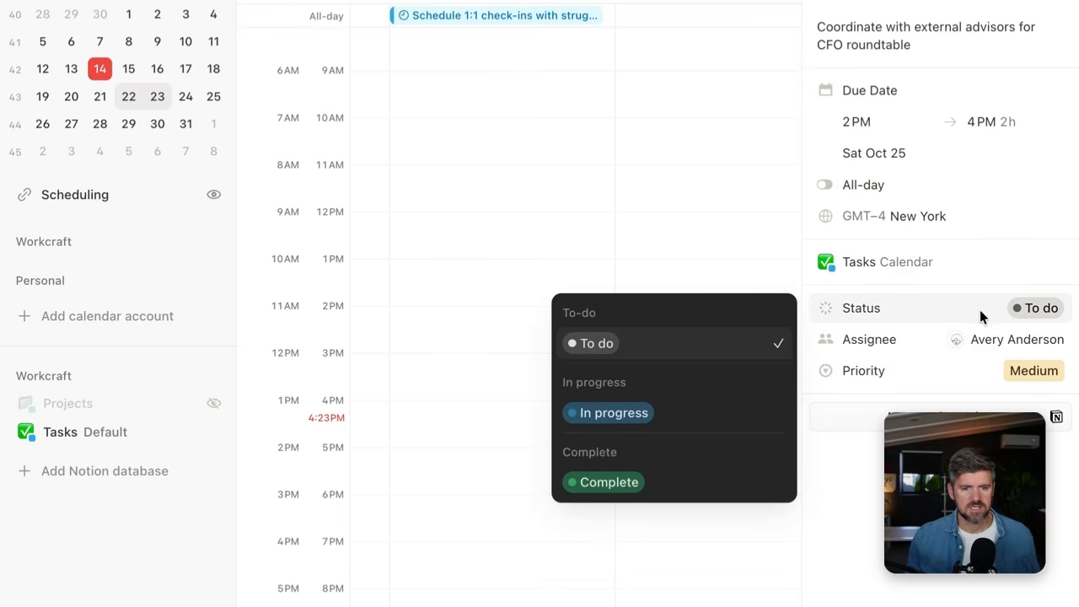
left_click(658, 493)
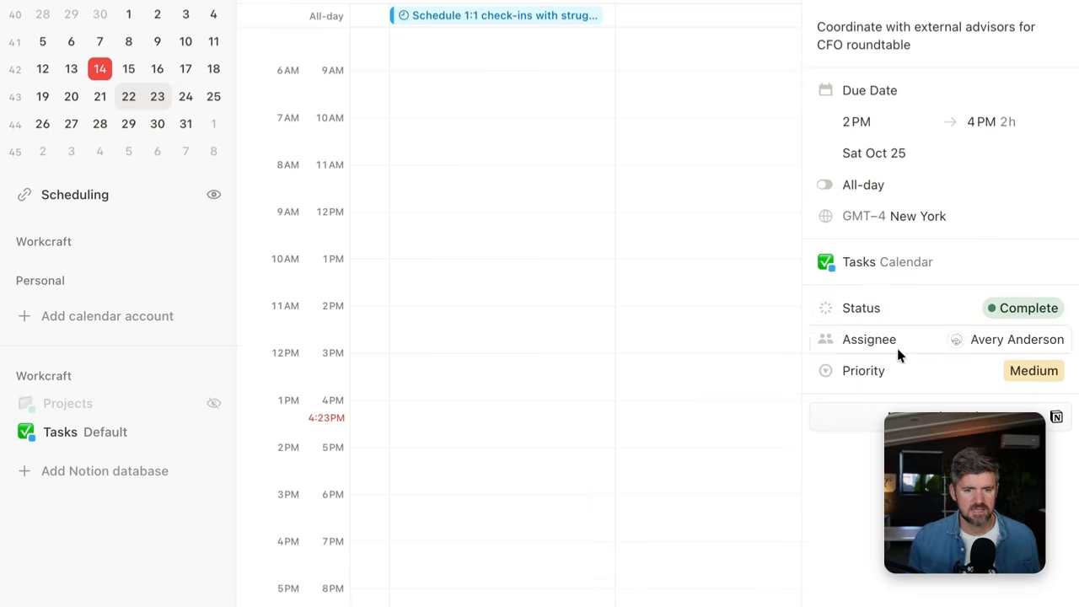
left_click(1044, 382)
left_click(649, 443)
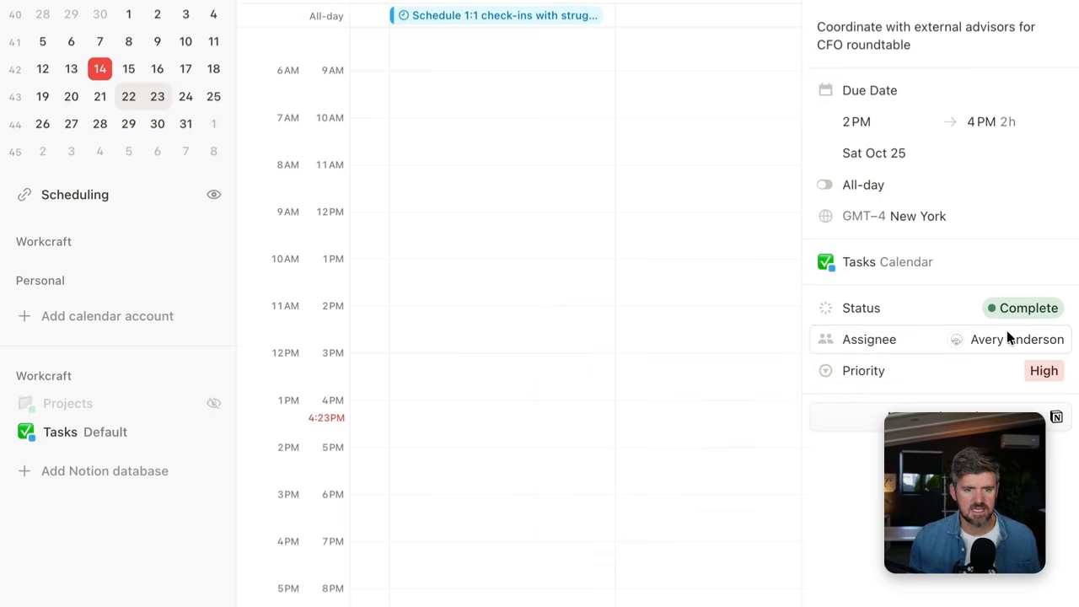
left_click(1050, 339)
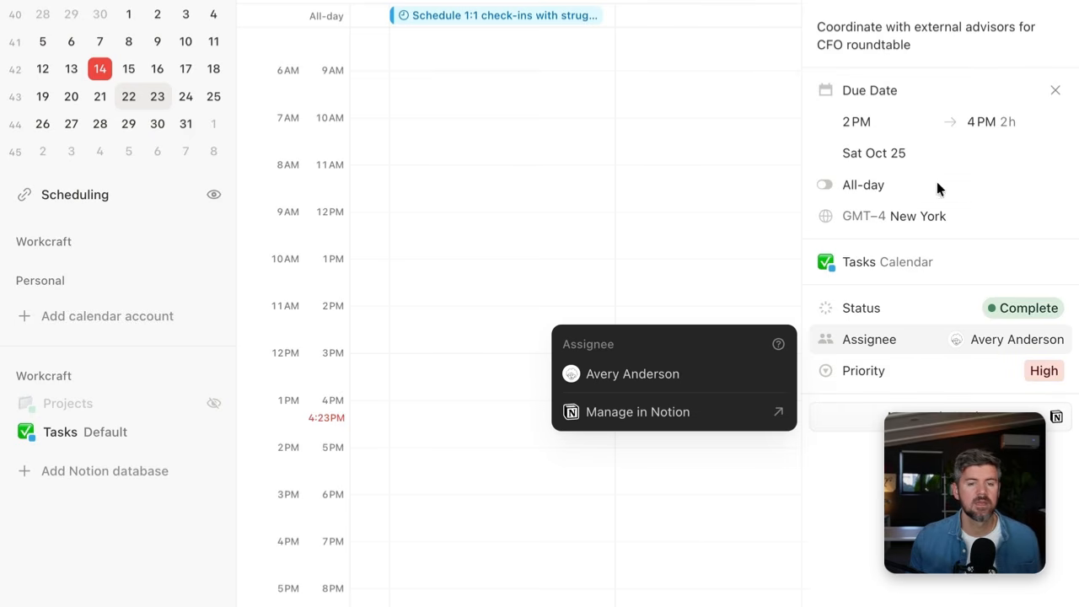
left_click(953, 460)
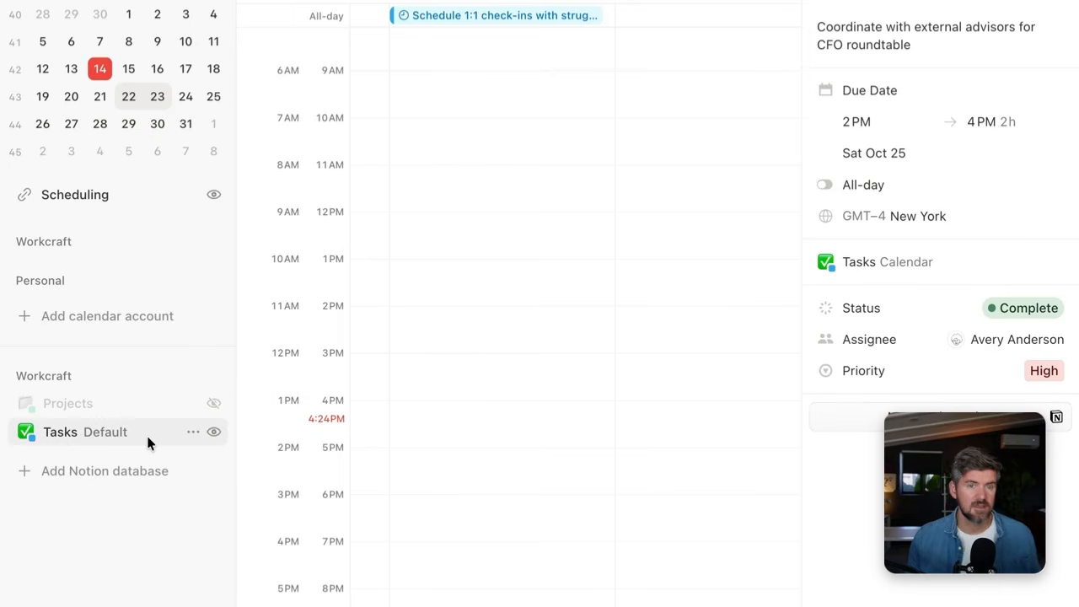
From the Tasks database list, schedule "Schedule roadshow meetings in SF, NYC, Boston" on Wednesday, October 22 from 4 to 5:30 PM
left_click(103, 433)
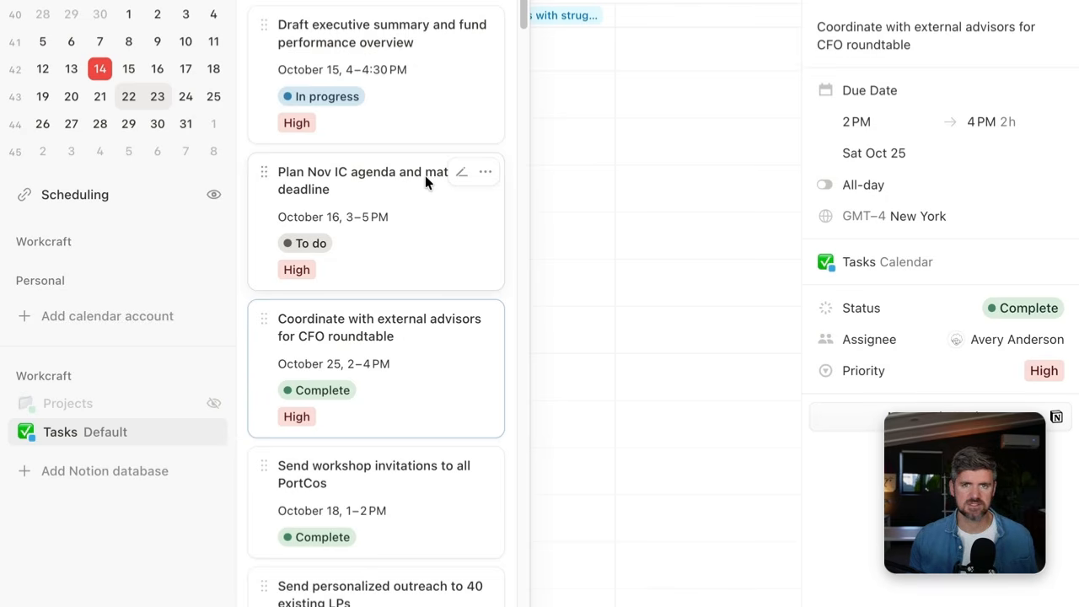
scroll(438, 287, "down", 3)
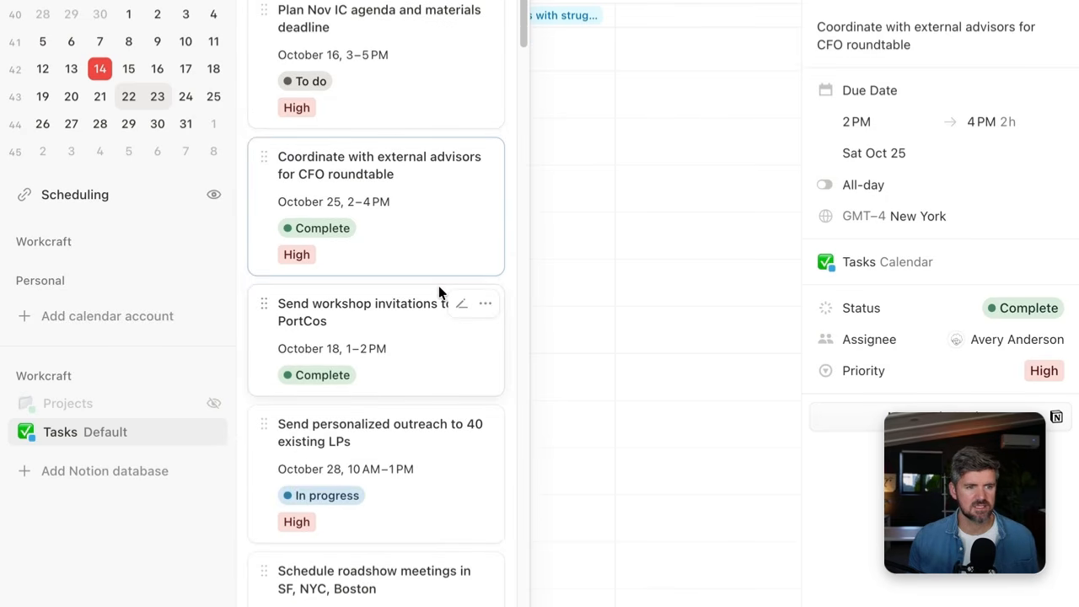
scroll(438, 292, "down", 4)
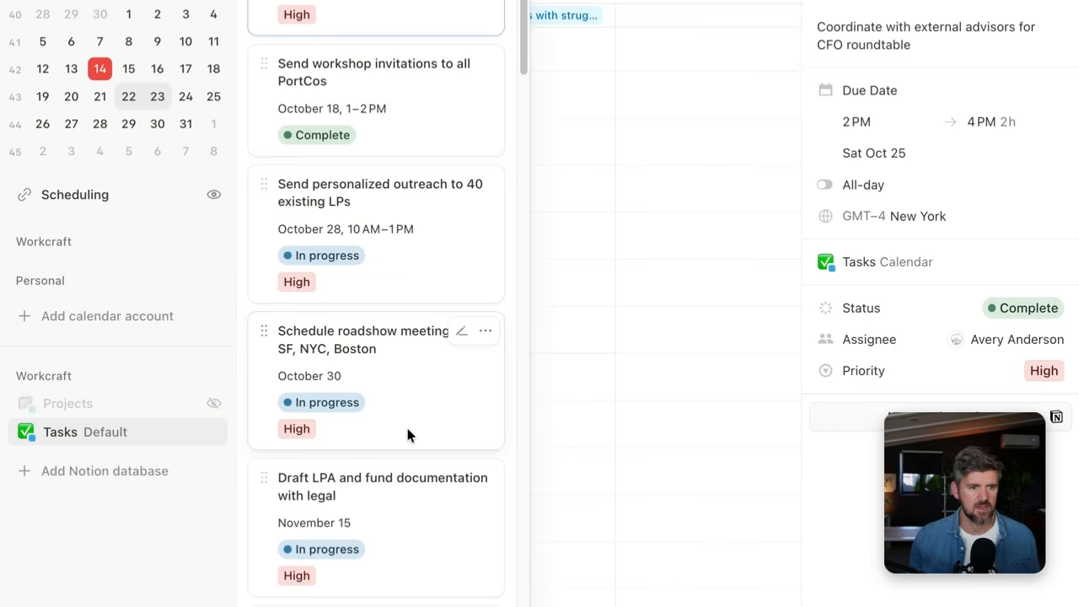
left_click_drag(391, 385, 569, 468)
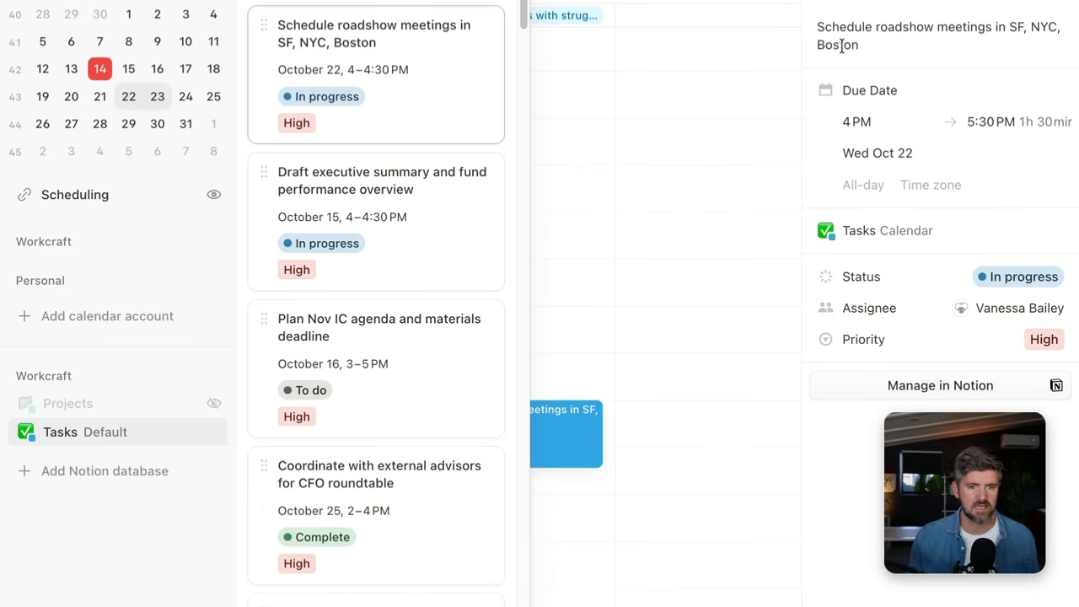
key("Escape")
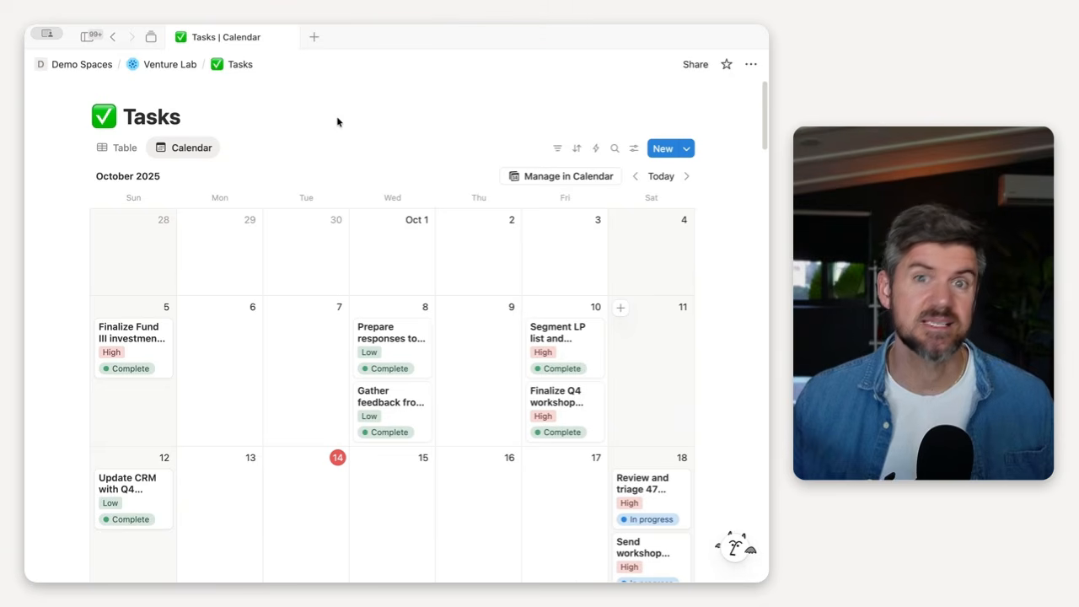
Duplicate the Calendar view of the Tasks database and name the copy "High Priority"
left_click(197, 152)
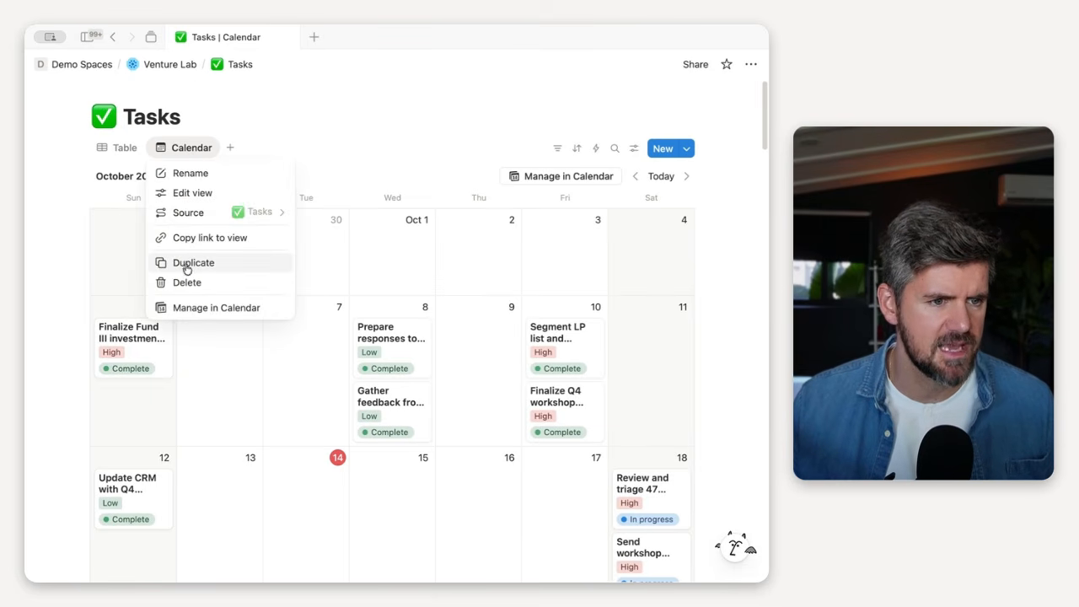
left_click(202, 261)
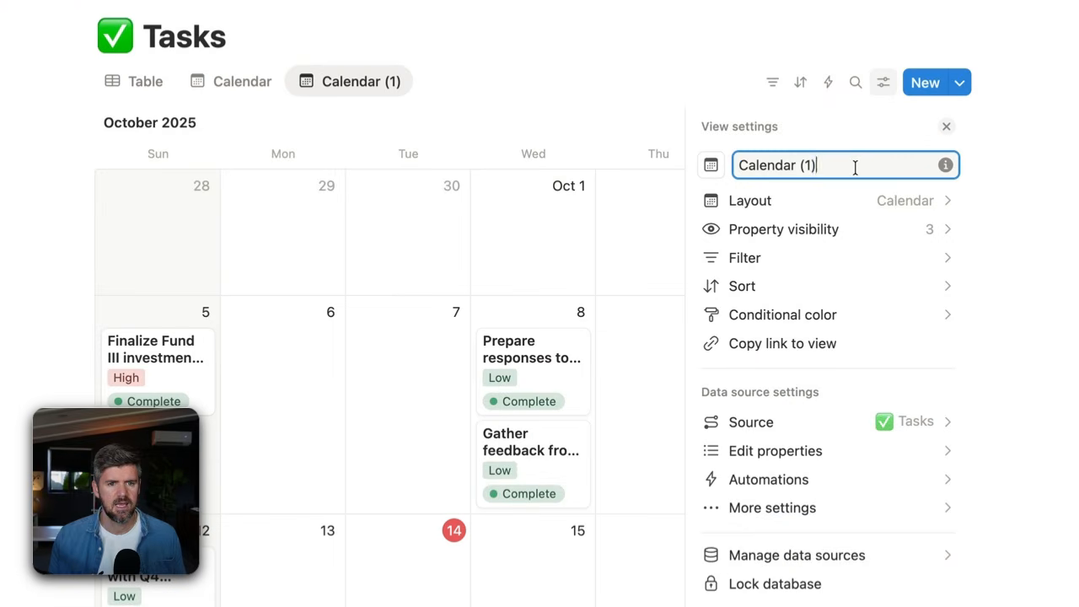
triple_click(672, 198)
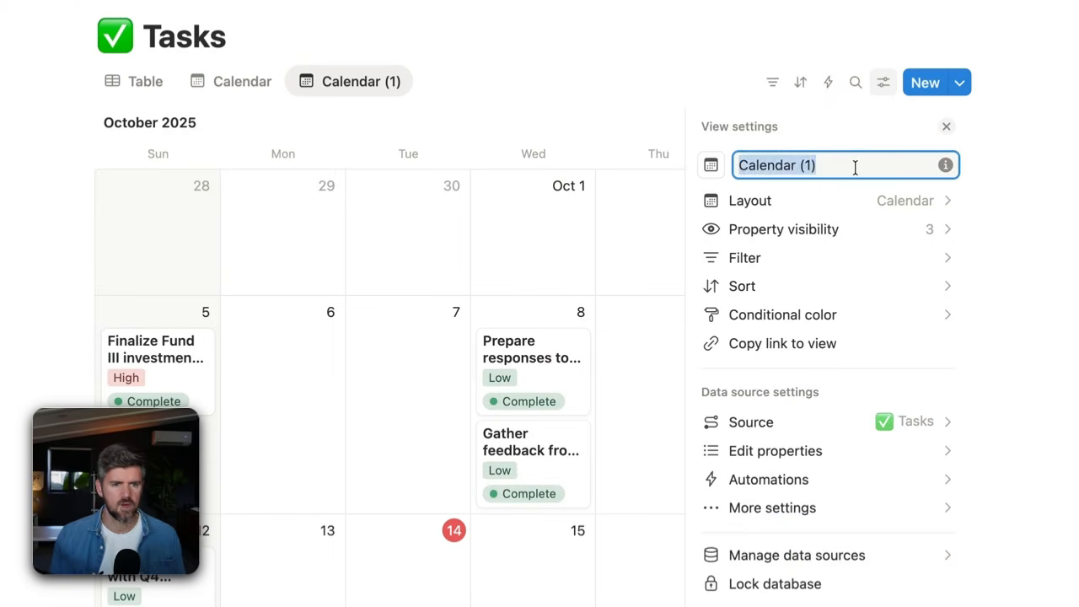
type("High Priority")
key("Escape")
Filter the High Priority view to tasks with Medium or High priority and save the filter for everyone
left_click(773, 82)
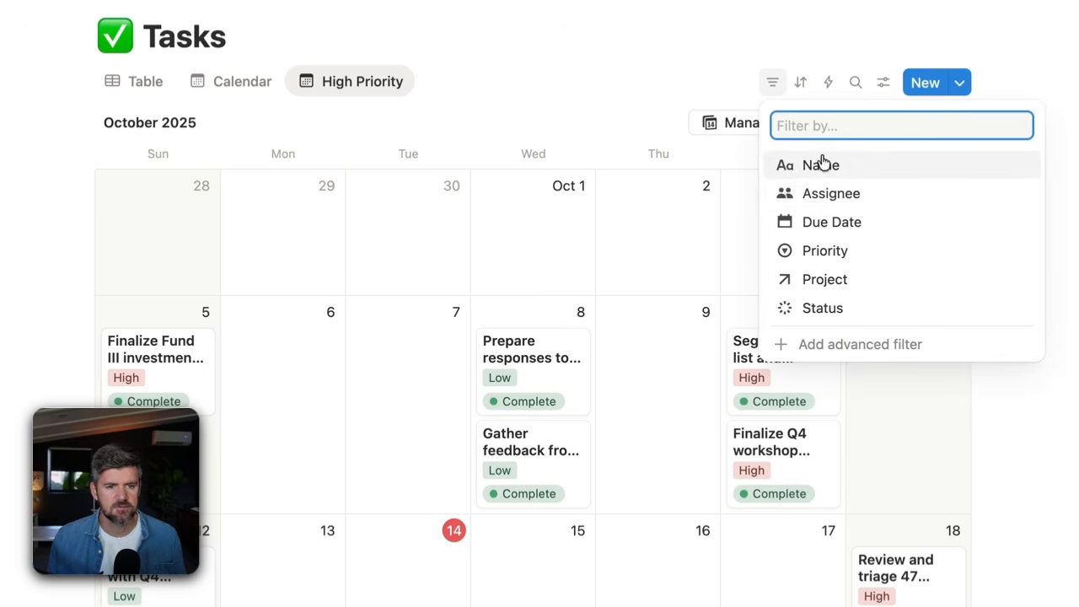
left_click(855, 250)
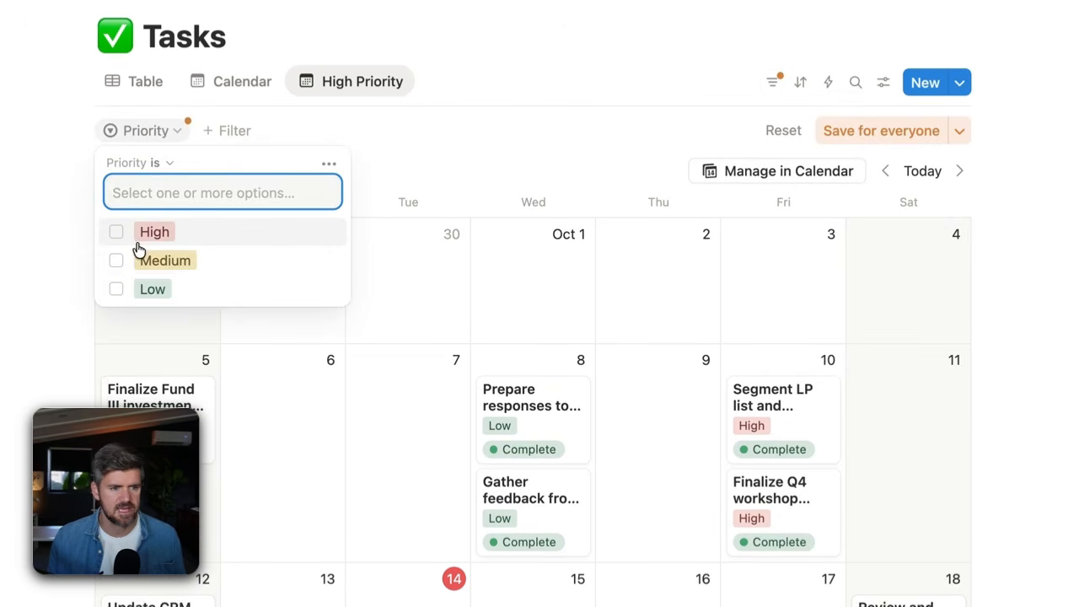
left_click(117, 259)
left_click(116, 233)
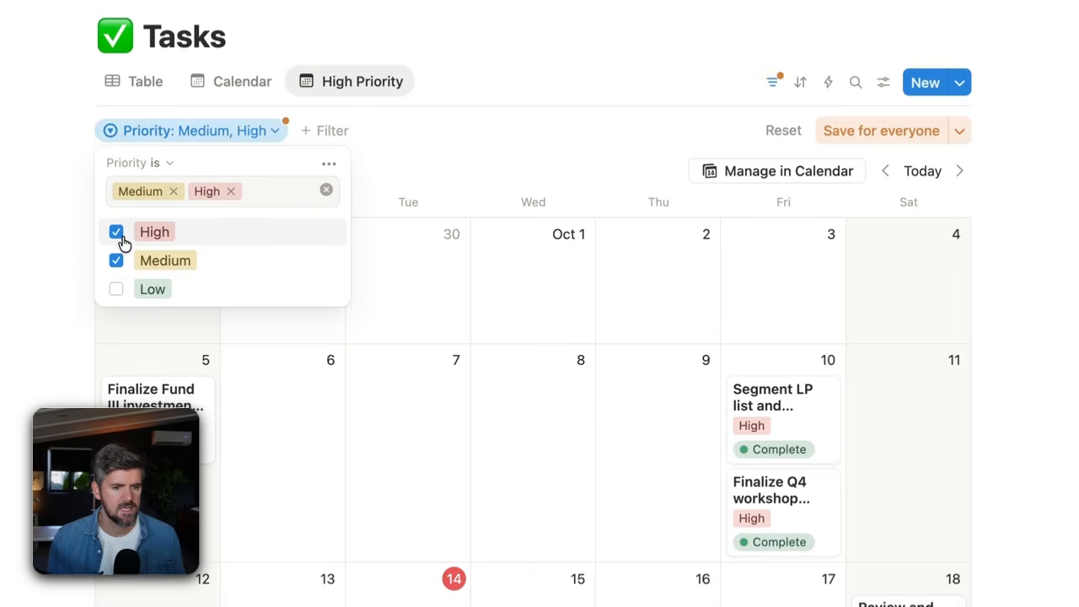
left_click(610, 31)
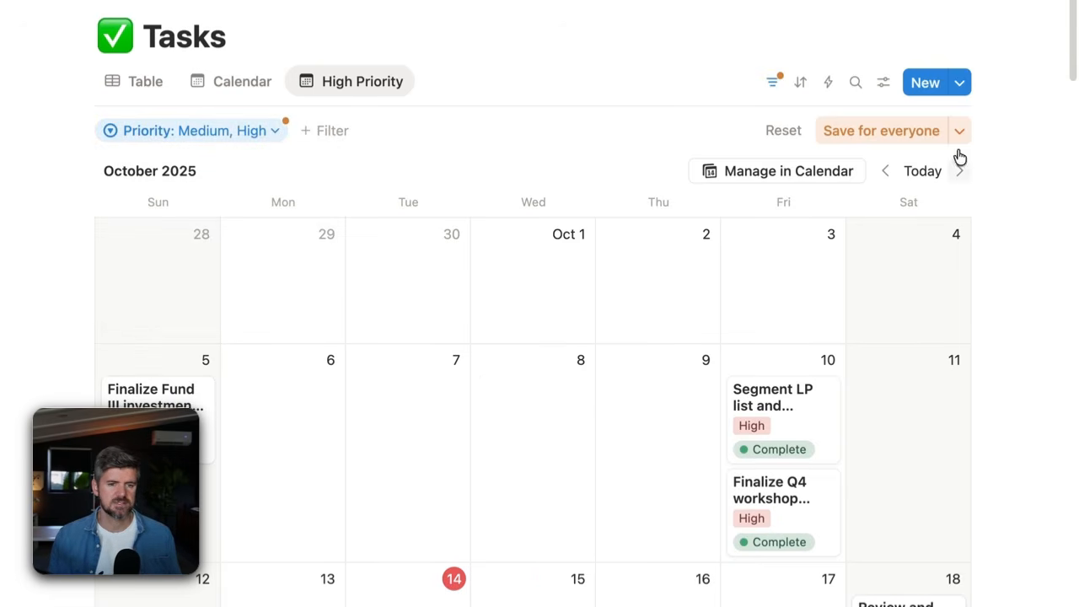
left_click(891, 132)
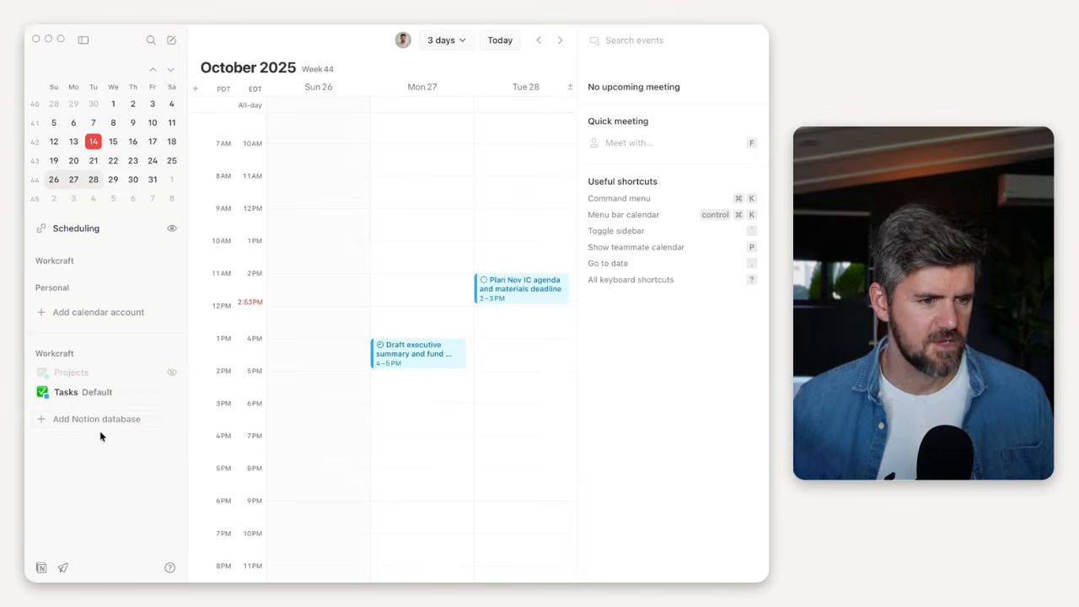
In Notion Calendar, search for "Tasks" and add the Tasks database view from Demo Spaces / Venture Lab
left_click(95, 425)
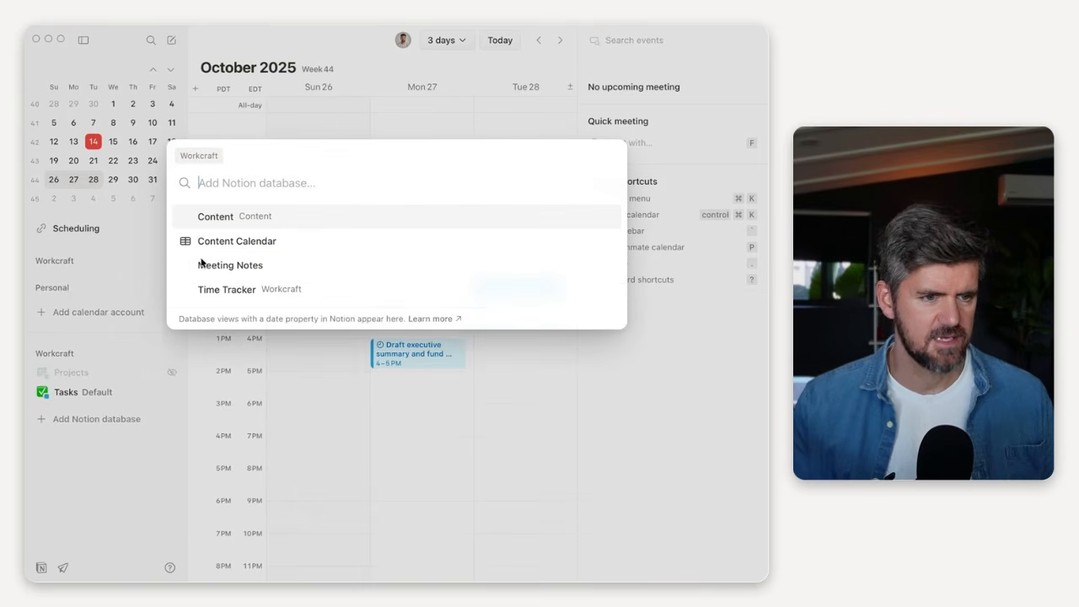
type("Tasks")
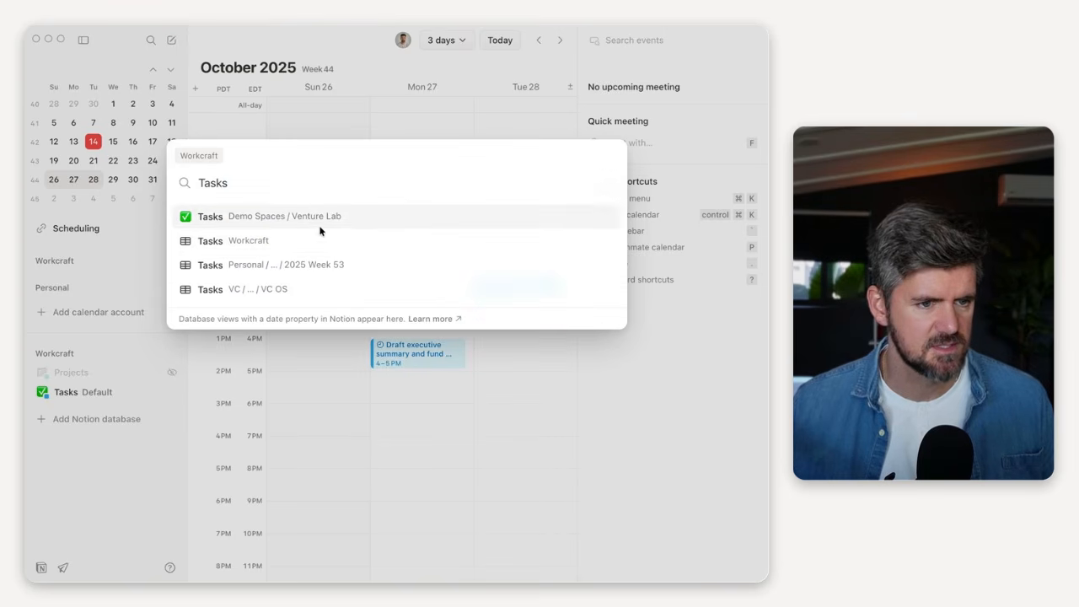
left_click(310, 217)
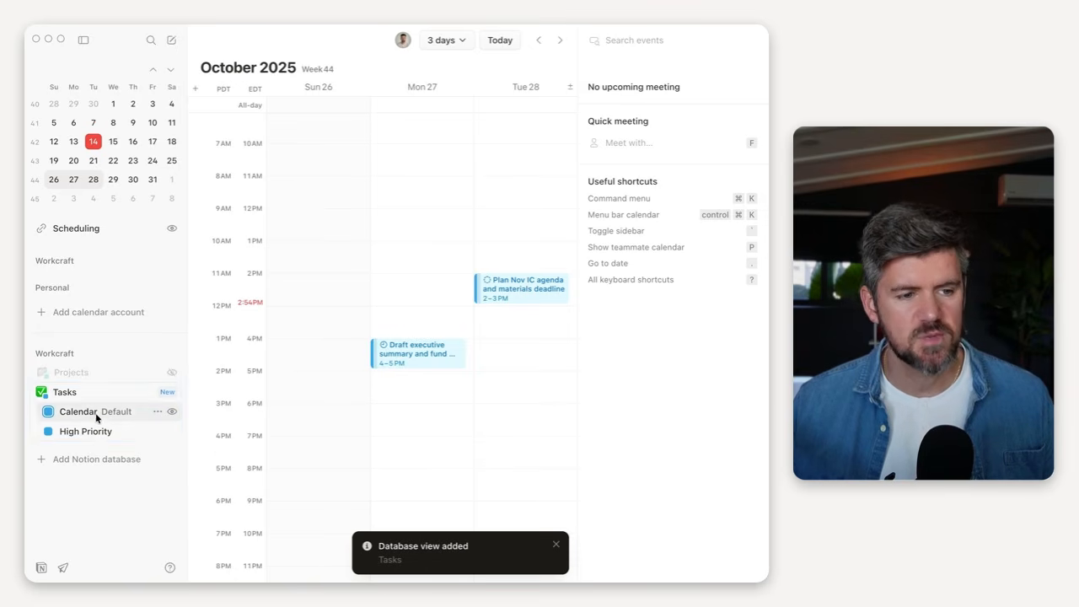
Hide the Tasks database's Calendar view from the calendar and browse the task list of the High Priority view
left_click(49, 398)
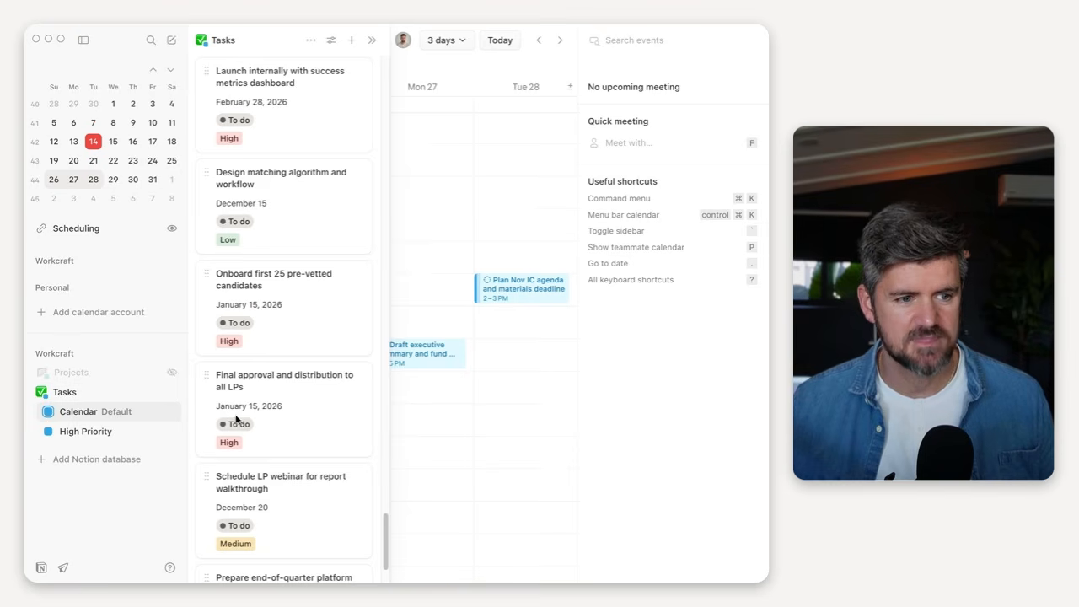
left_click(173, 413)
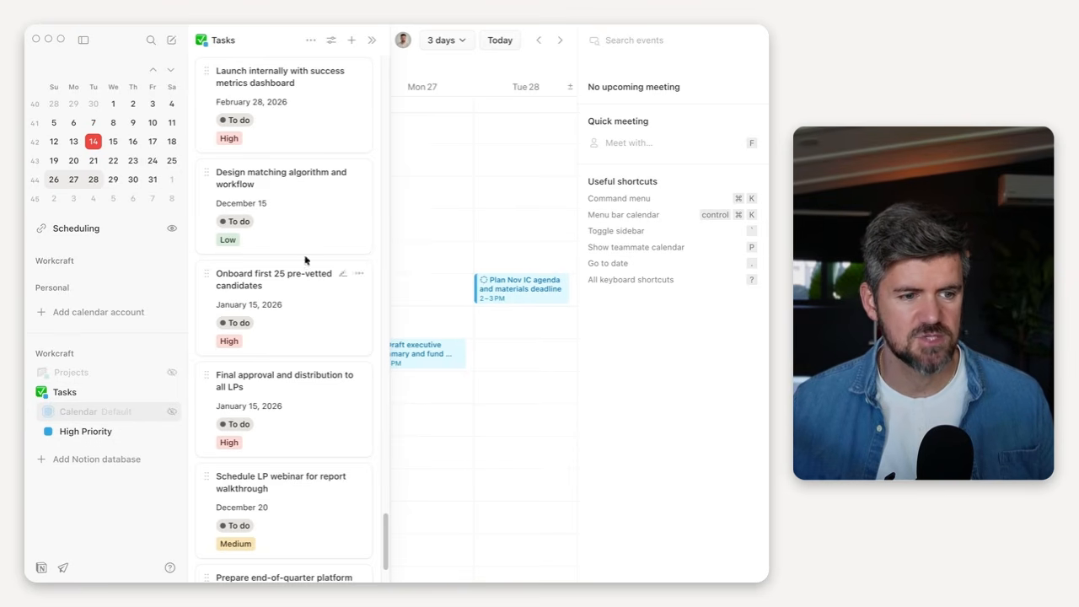
left_click(81, 431)
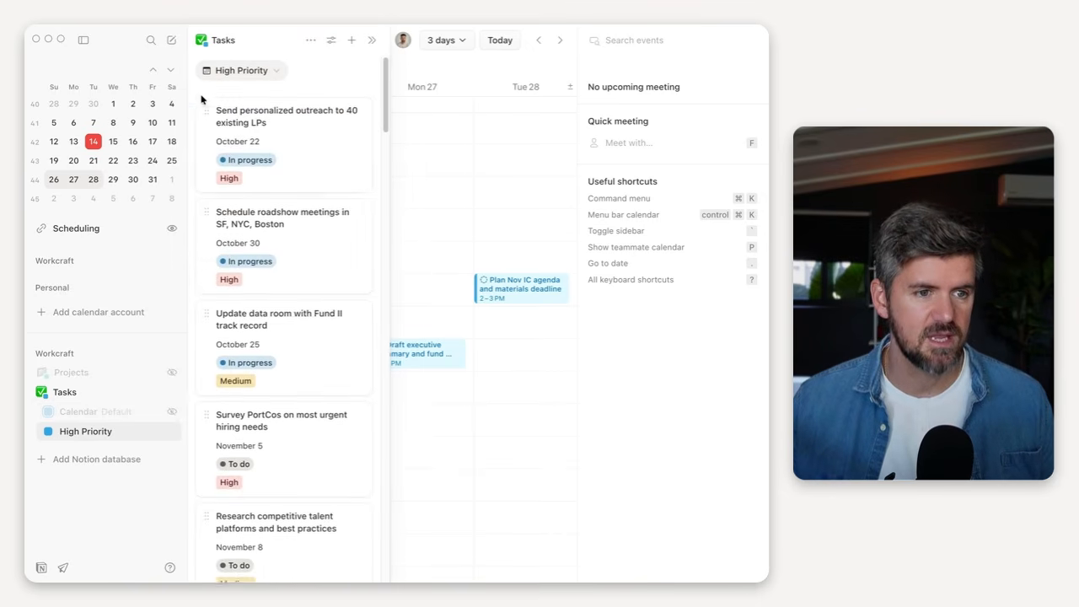
scroll(286, 314, "down", 5)
scroll(287, 314, "down", 15)
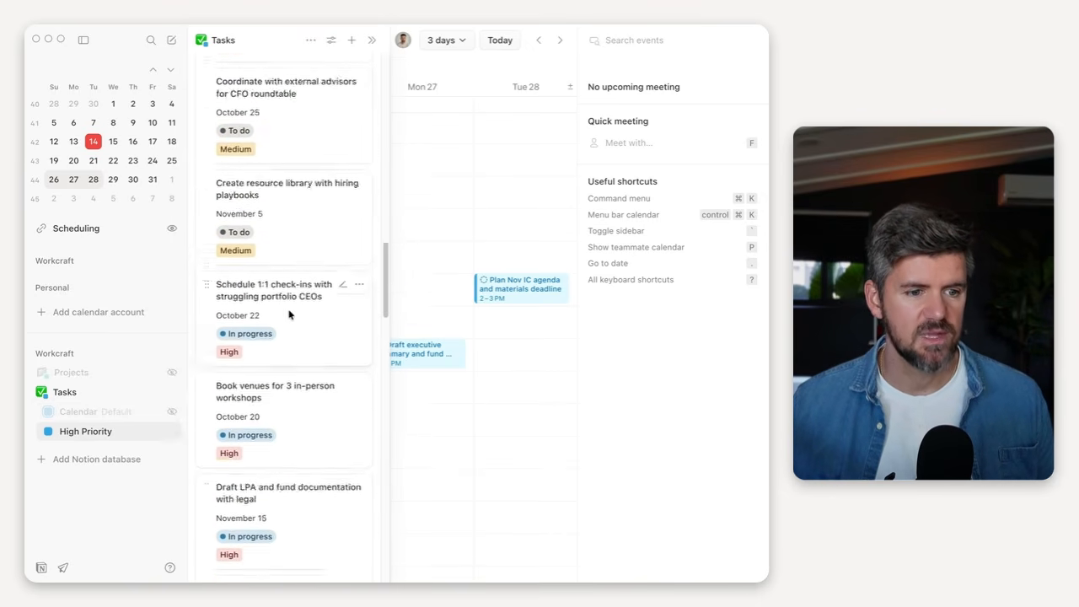
scroll(290, 314, "up", 20)
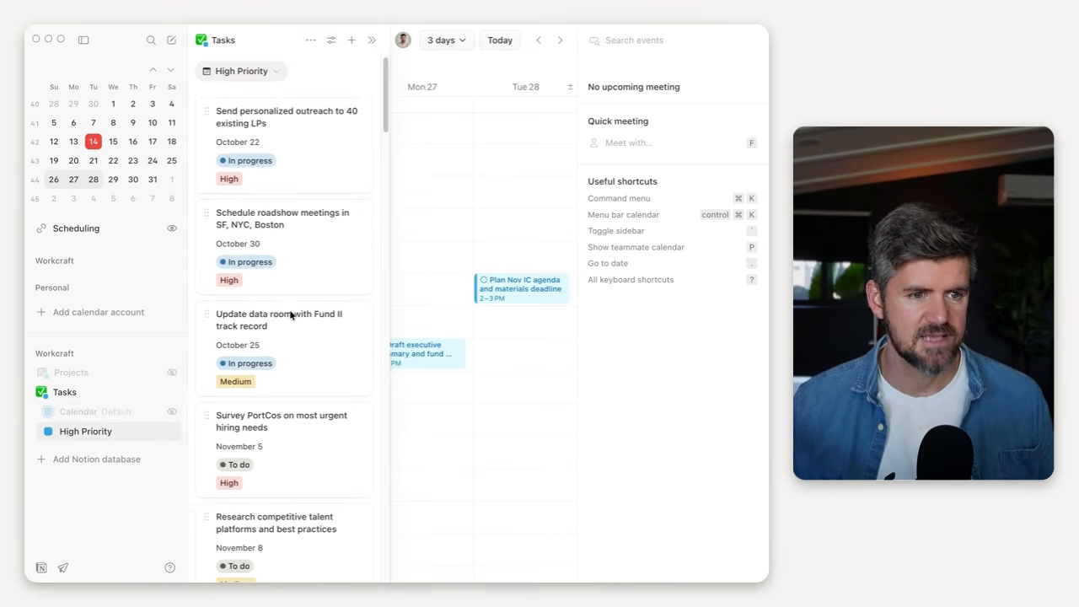
Group the High Priority task list by Status
left_click(331, 41)
mouse_move(363, 138)
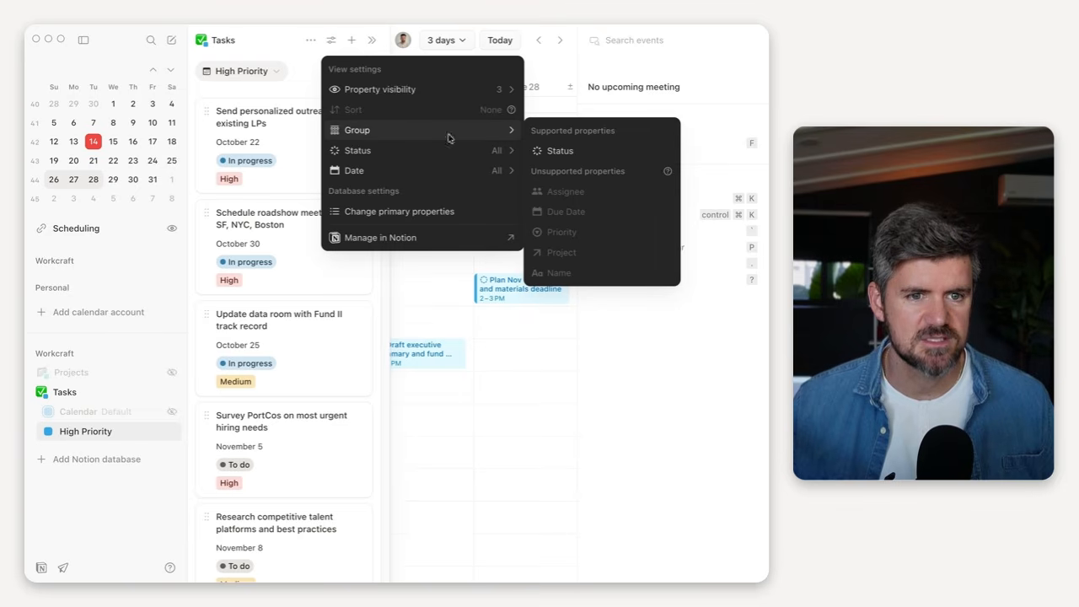
left_click(559, 152)
left_click(273, 111)
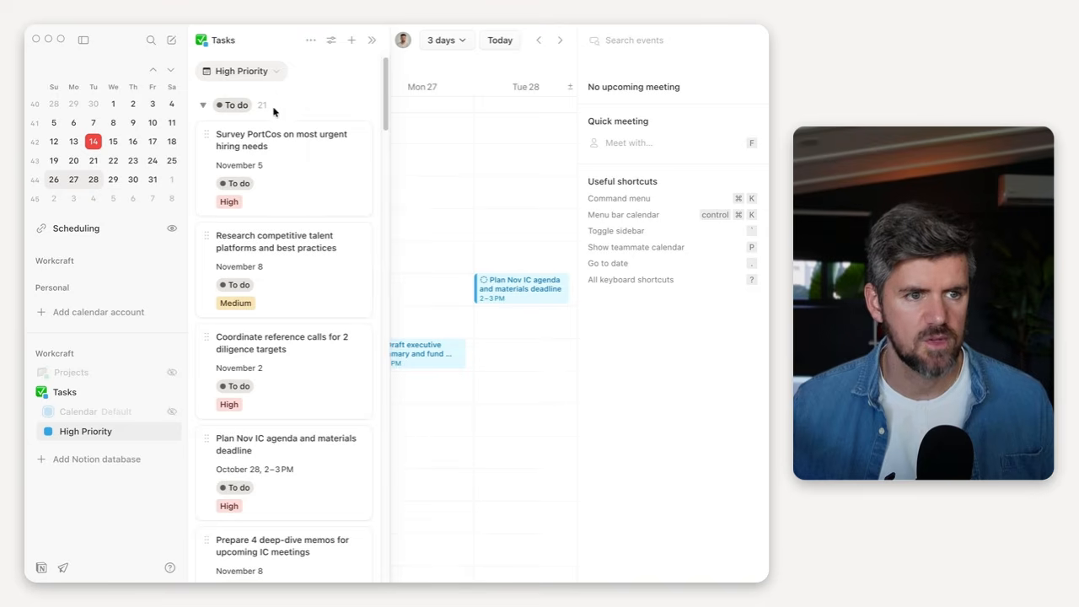
Collapse the To do group and schedule "Send personalized outreach to 40 existing LPs" on Tuesday, October 28 from 10 AM to 1 PM
left_click(202, 107)
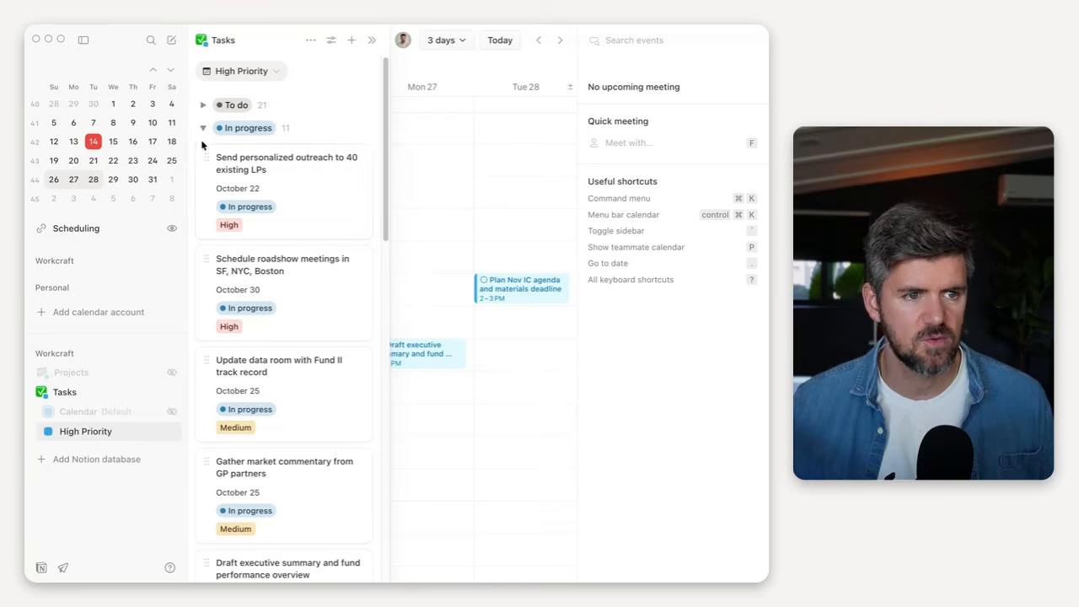
scroll(291, 194, "down", 2)
scroll(296, 202, "down", 10)
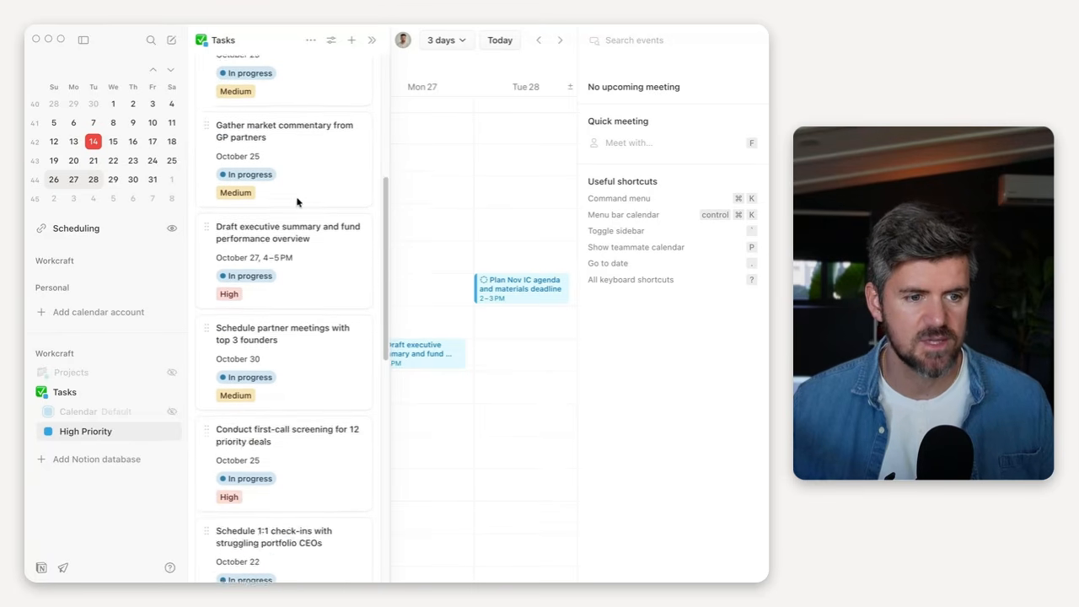
scroll(312, 199, "up", 12)
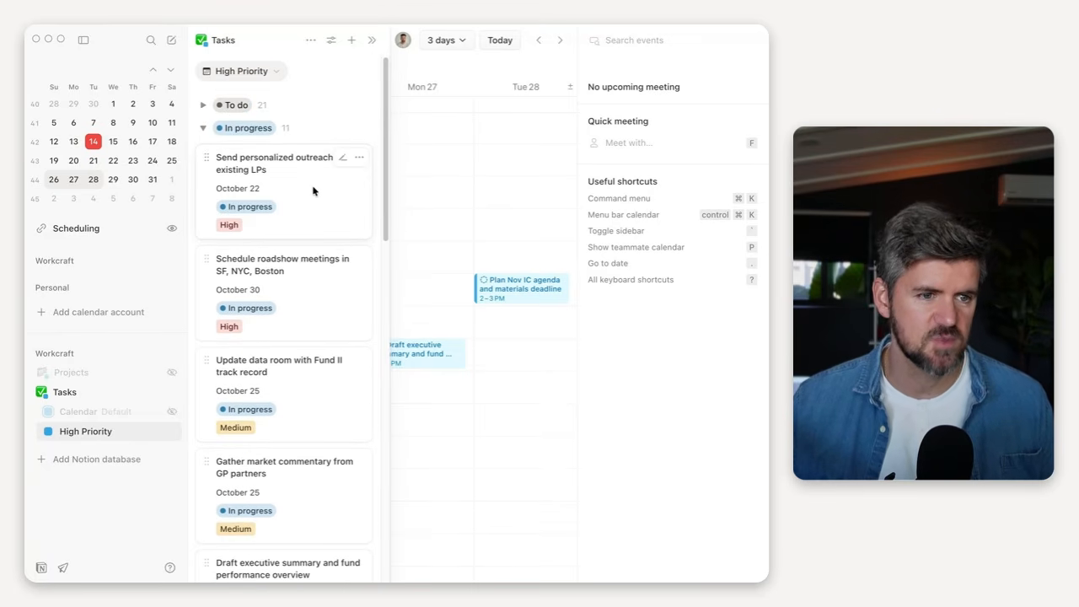
left_click_drag(303, 198, 511, 241)
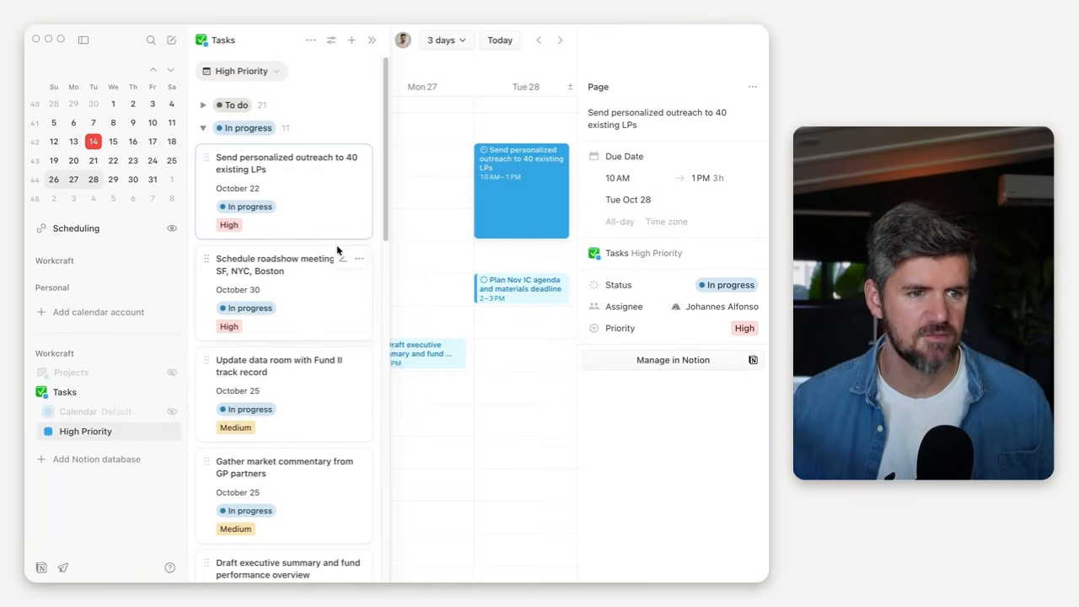
left_click(446, 261)
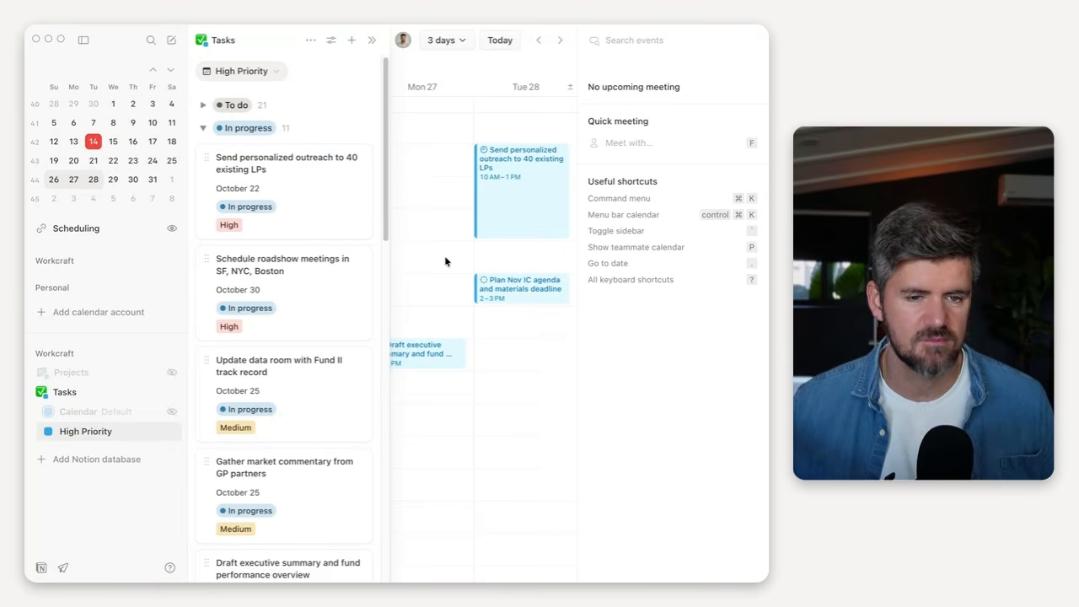
Collapse the In progress group and limit the High Priority list to Incomplete status and Scheduled dates
left_click(203, 128)
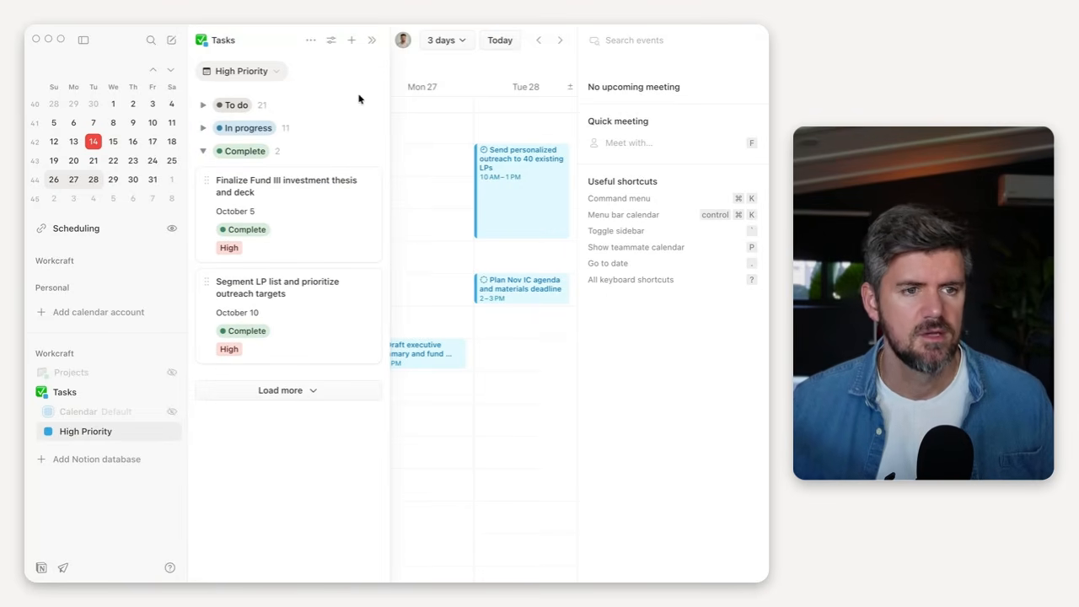
left_click(331, 39)
mouse_move(369, 140)
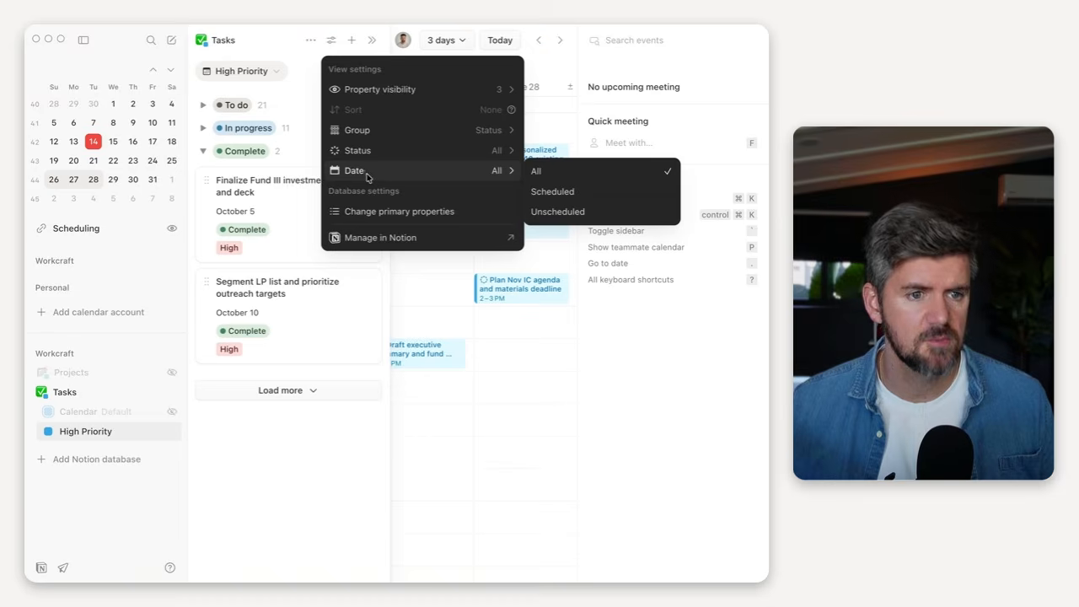
mouse_move(463, 150)
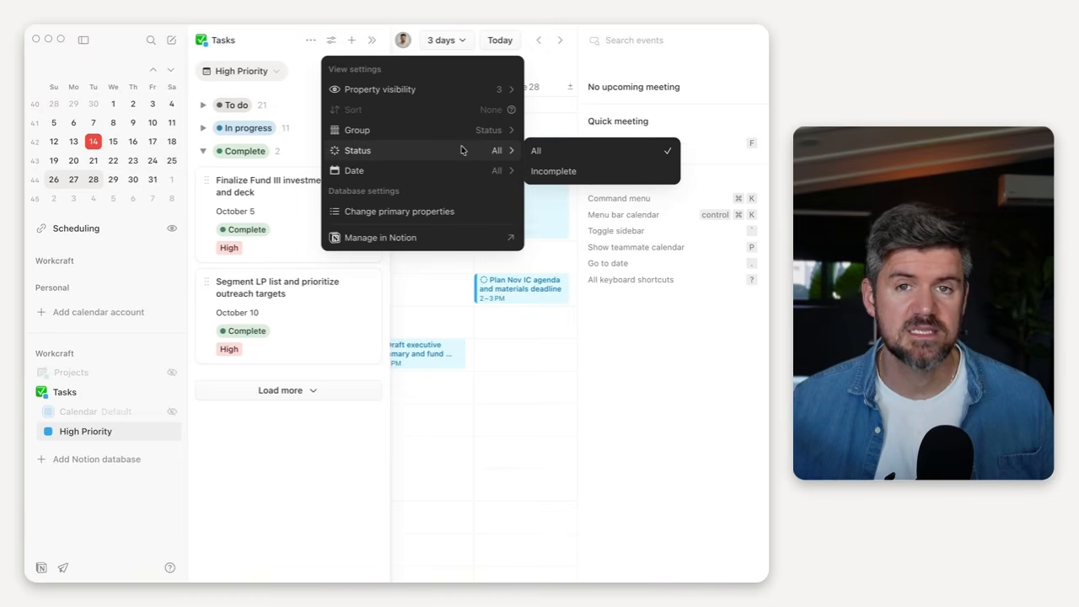
left_click(548, 171)
mouse_move(491, 172)
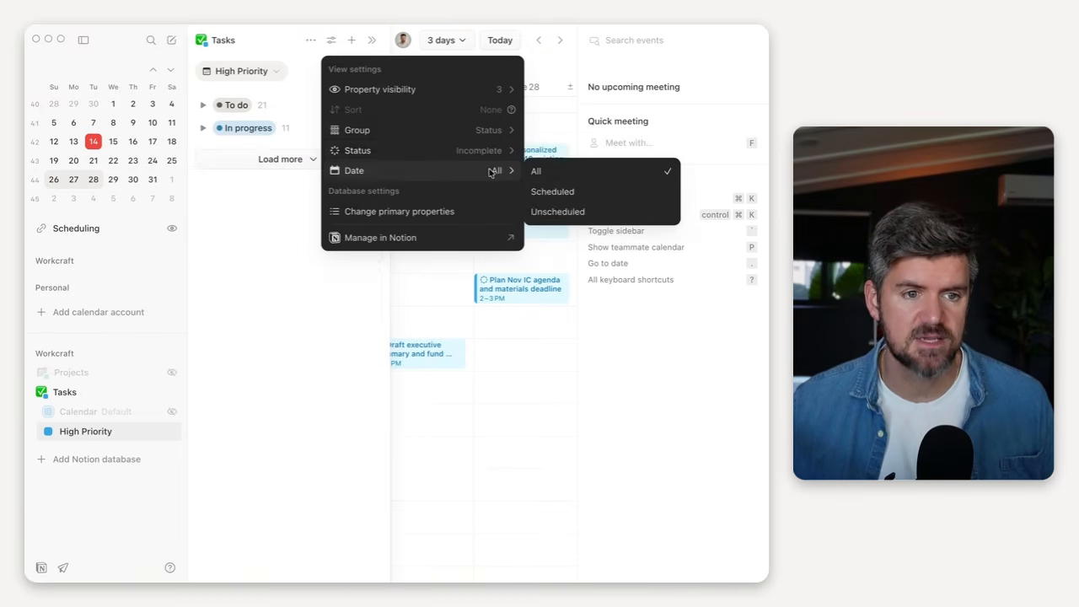
left_click(582, 200)
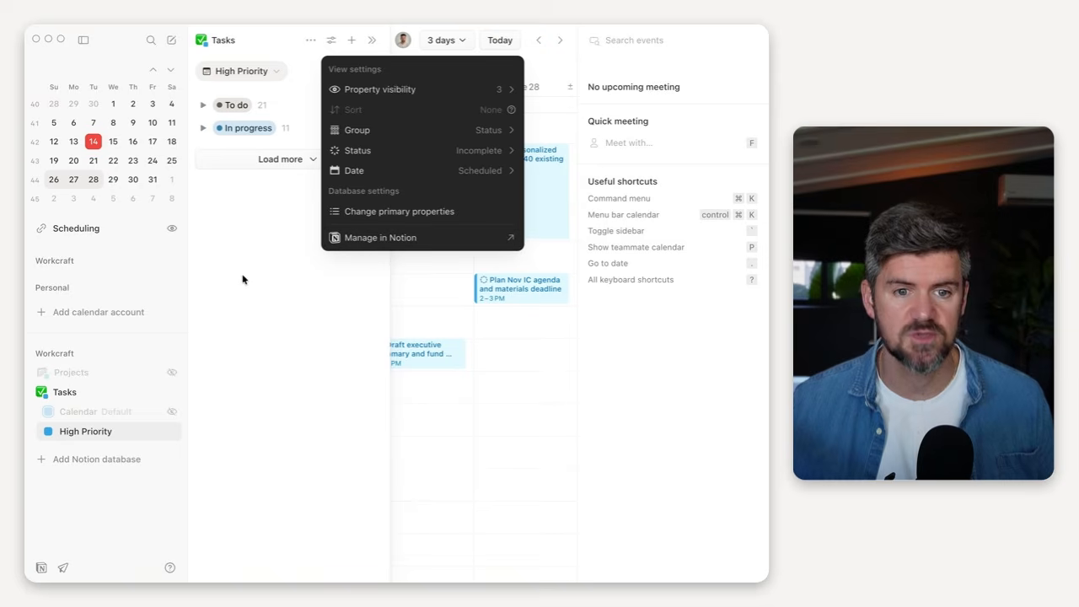
left_click(204, 302)
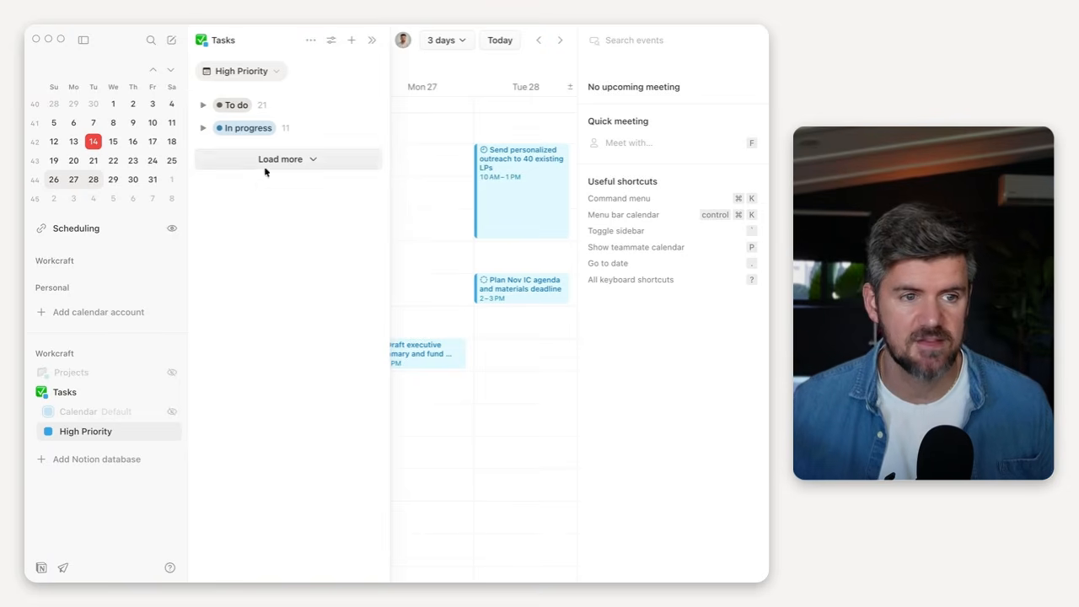
Check the tasks in the To do group and review the list's Status filter options
left_click(203, 106)
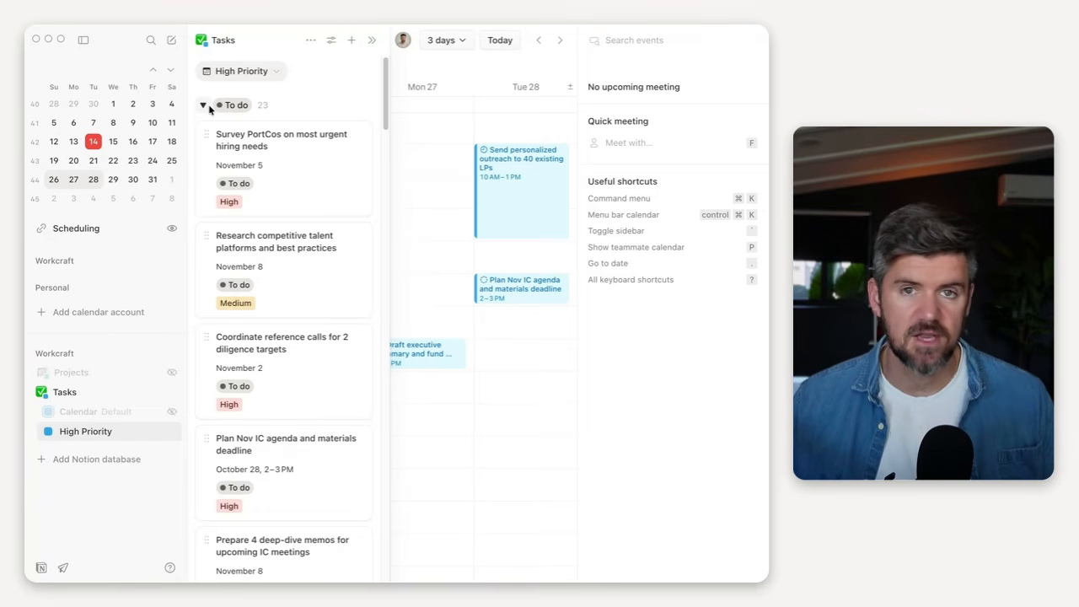
left_click(331, 40)
mouse_move(381, 158)
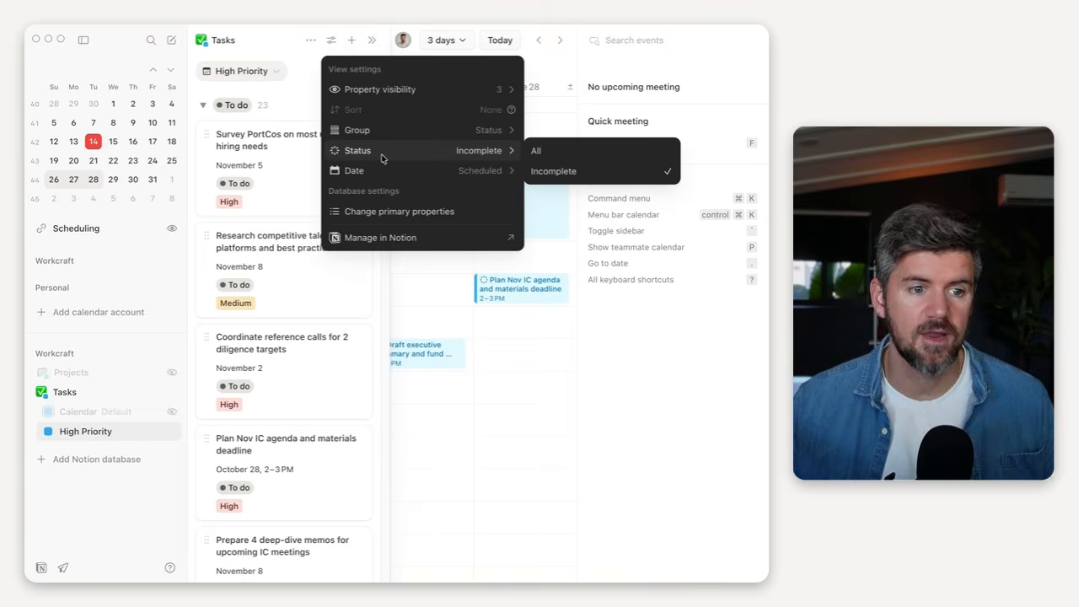
left_click(203, 106)
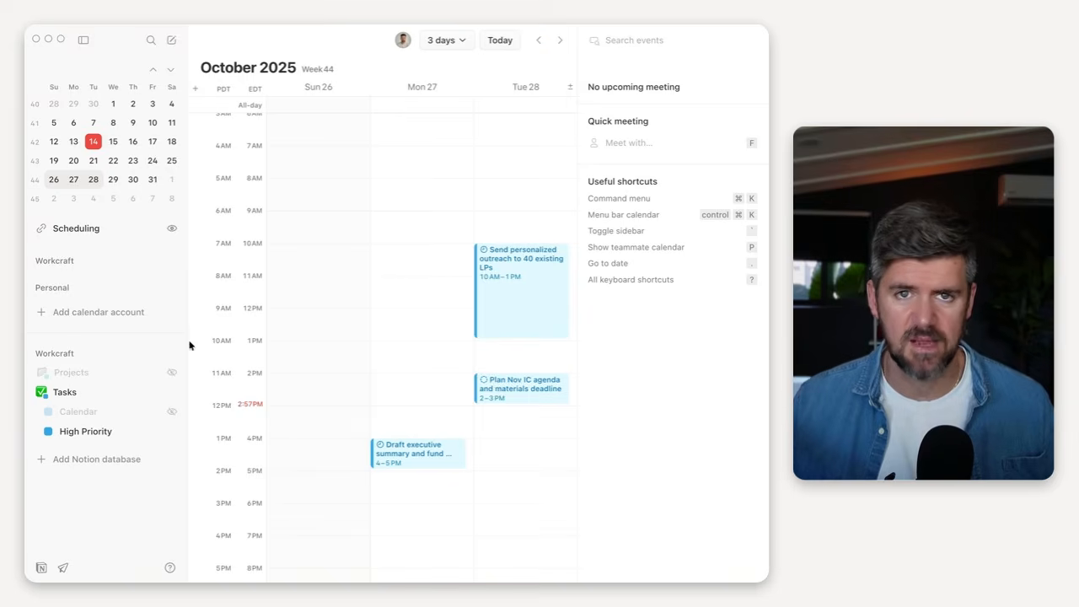
Start a new recurring scheduling link and title it "Discovery CAll"
left_click(98, 229)
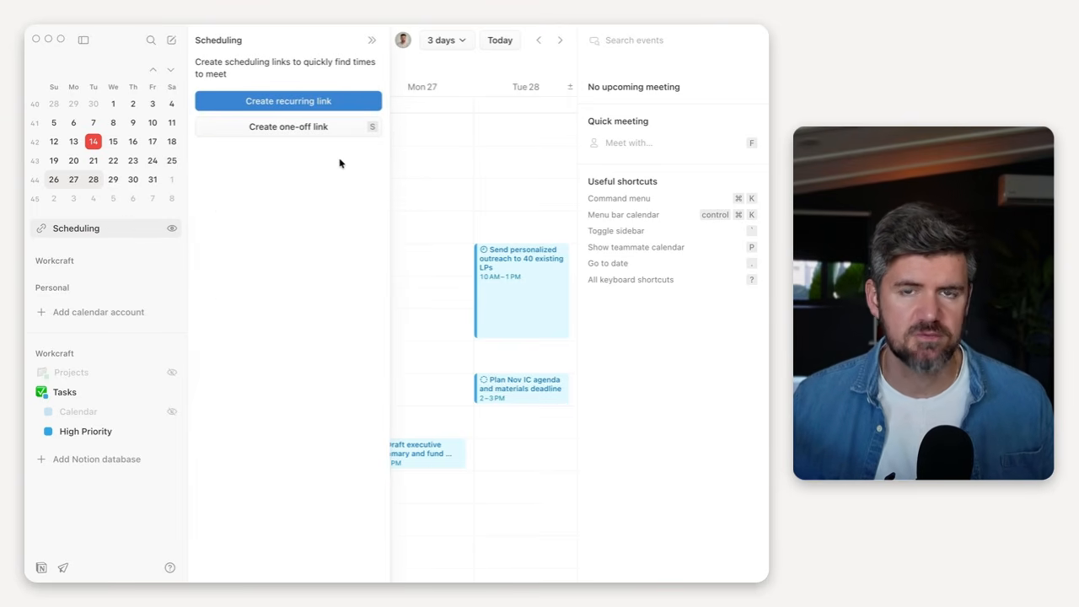
left_click(324, 102)
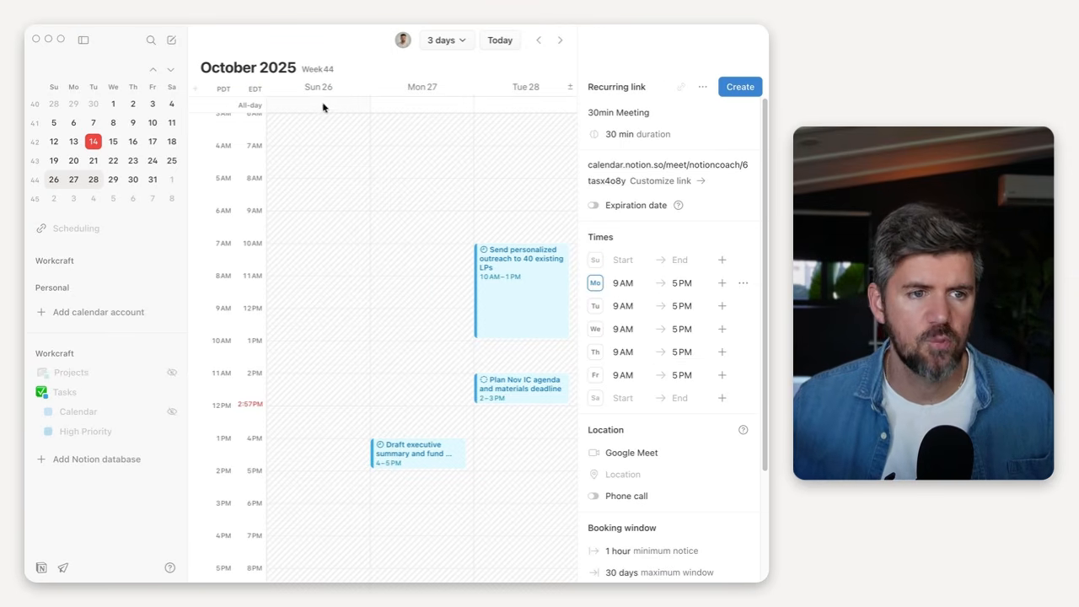
triple_click(653, 111)
type("Discovery CAll")
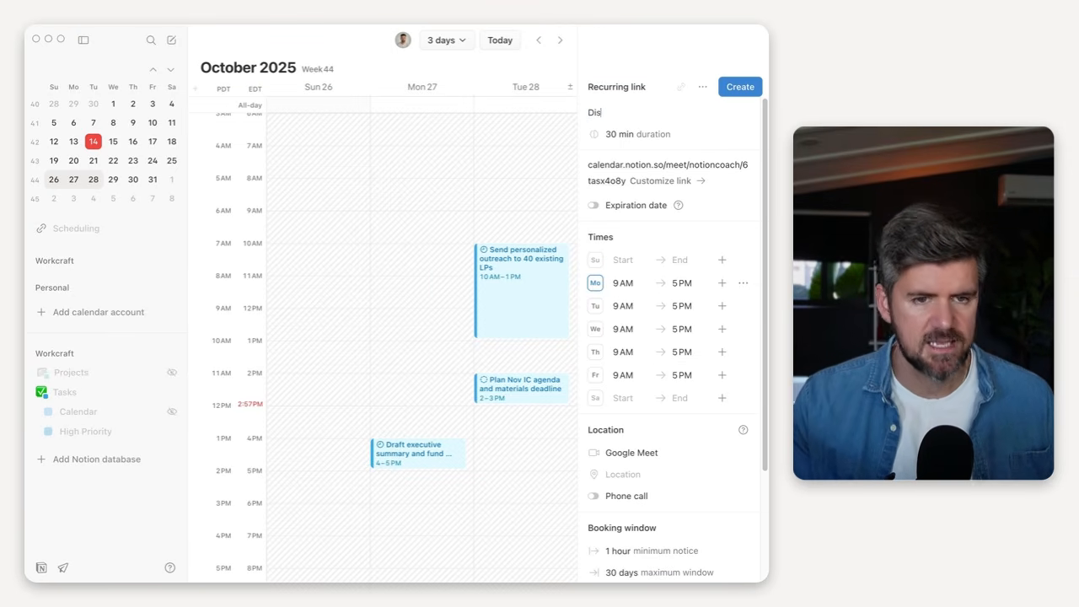
Correct the recurring link's title to "Discovery Call"
key("BackSpace")
key("BackSpace")
key("BackSpace")
type("all")
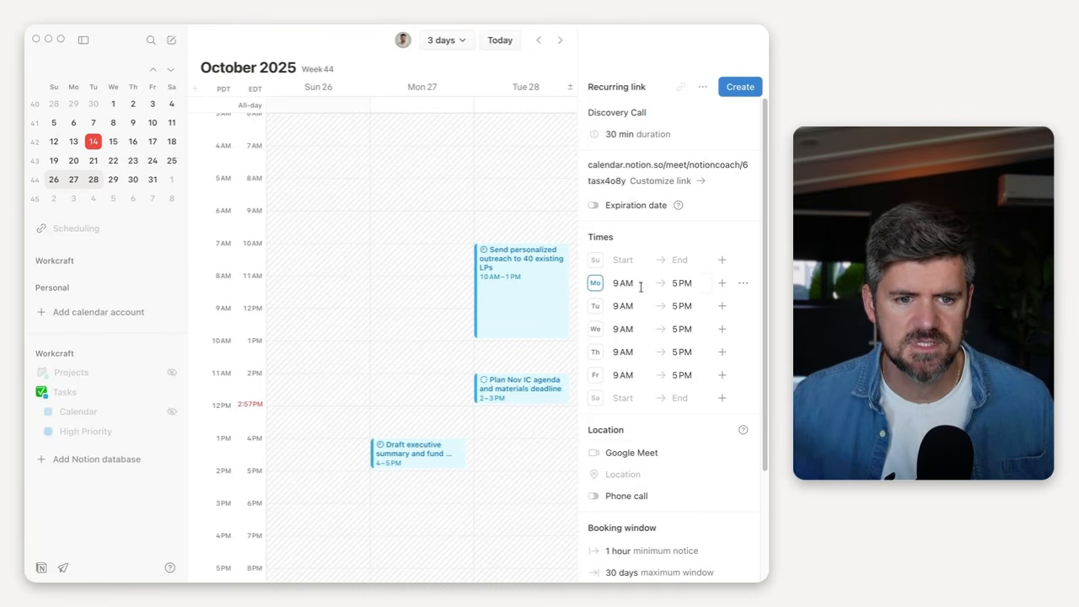
Set the end of the recurring link's Monday and Tuesday availability to 11 AM
left_click(674, 284)
left_click(680, 283)
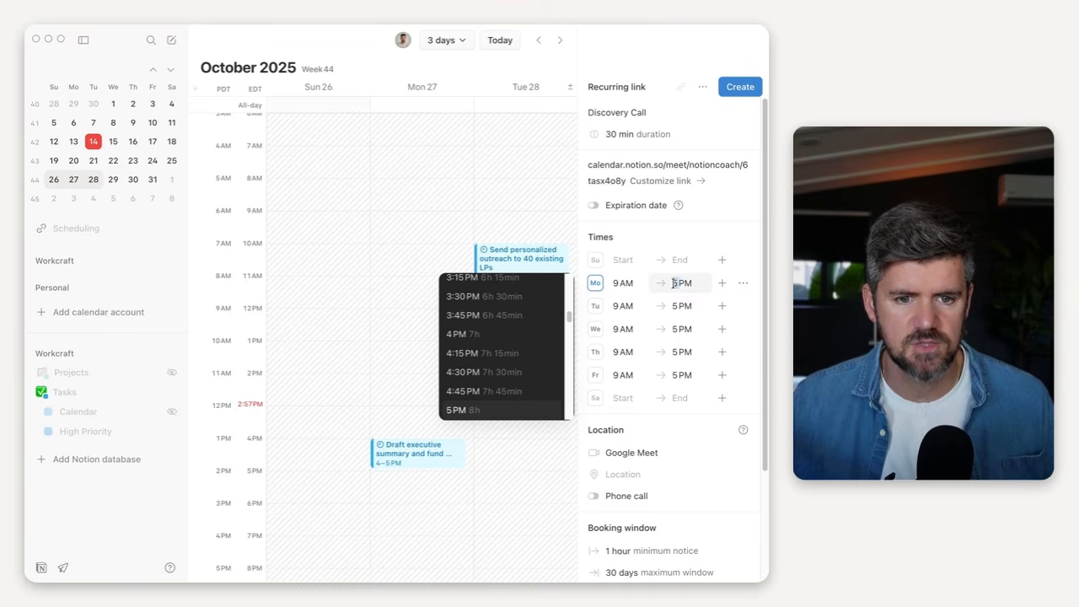
key("ctrl+a")
type("11")
key("Return")
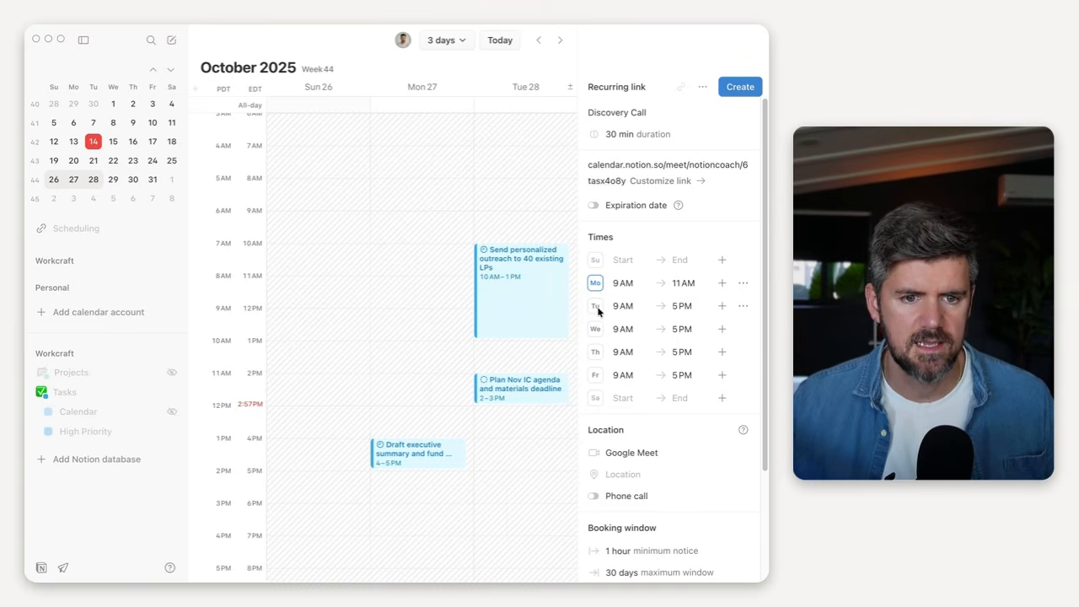
left_click(681, 306)
type("11am")
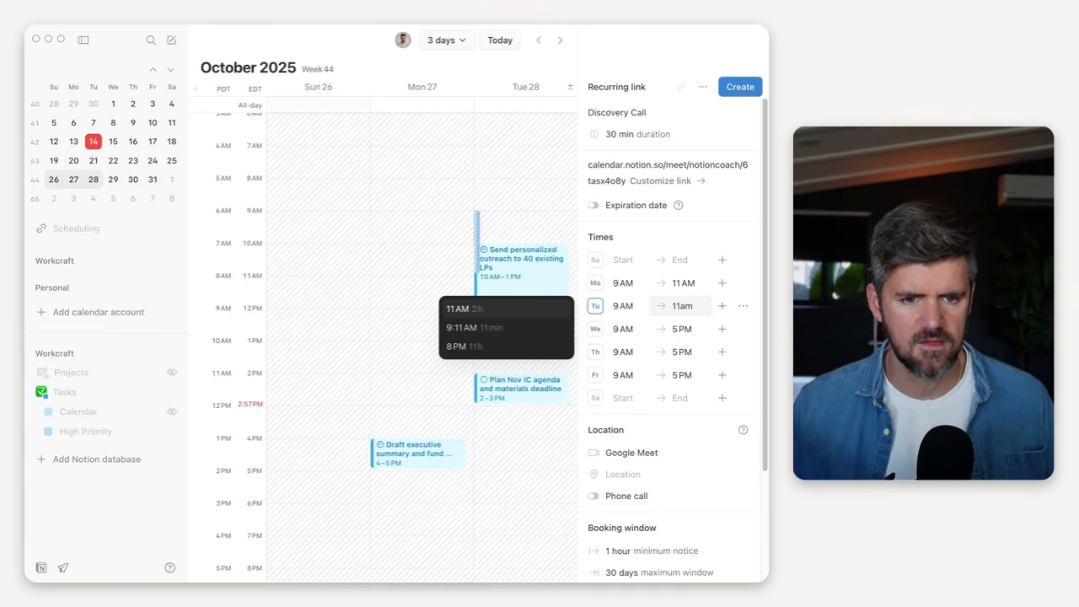
Clear the recurring link's availability on Wednesday, Thursday and Friday
left_click(741, 328)
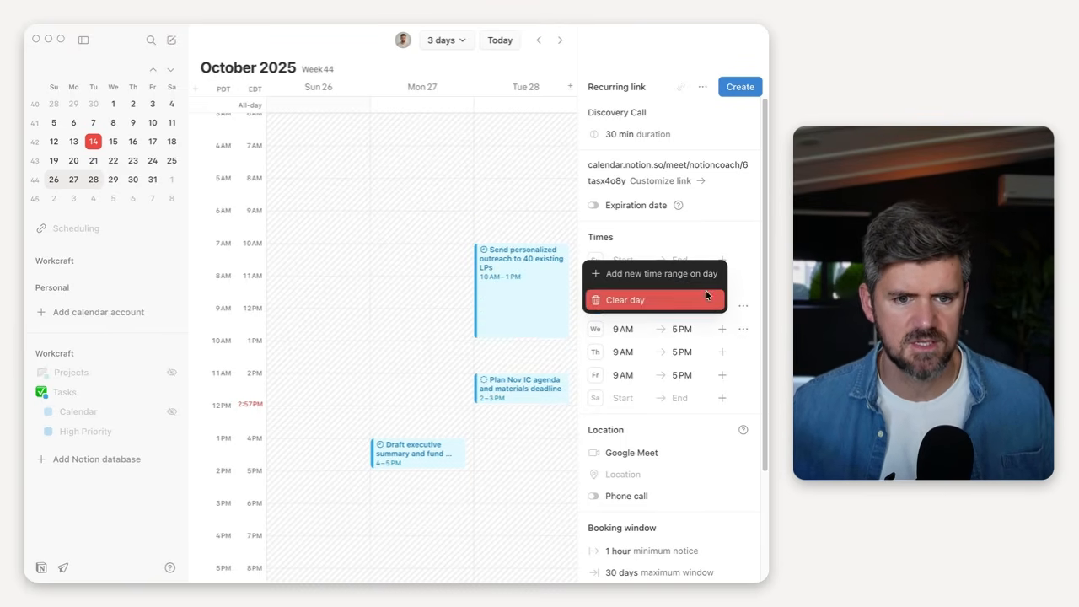
left_click(707, 297)
left_click(745, 353)
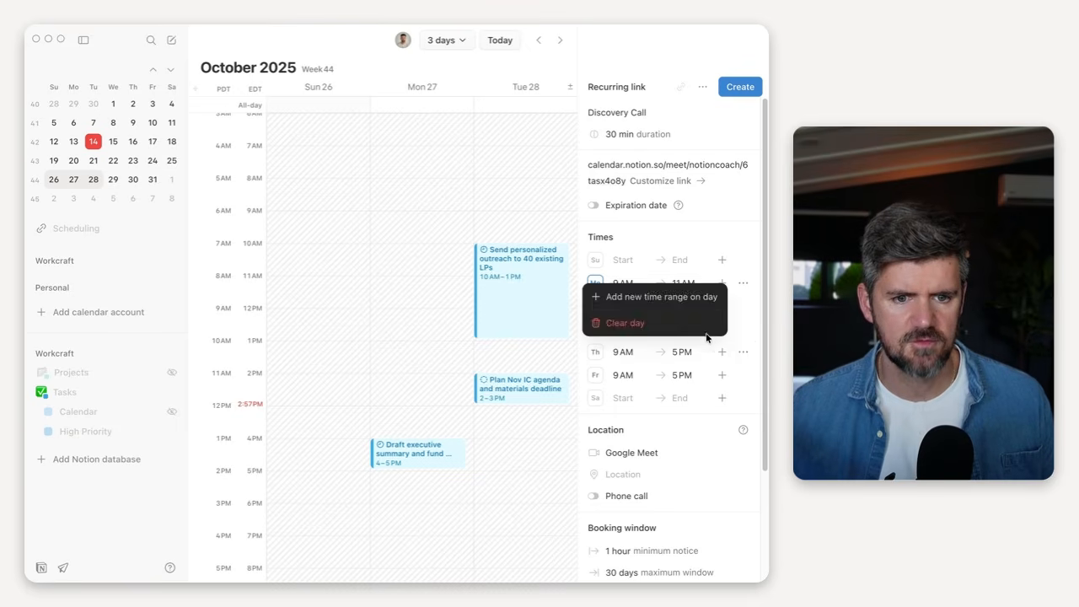
left_click(707, 333)
left_click(740, 373)
left_click(707, 347)
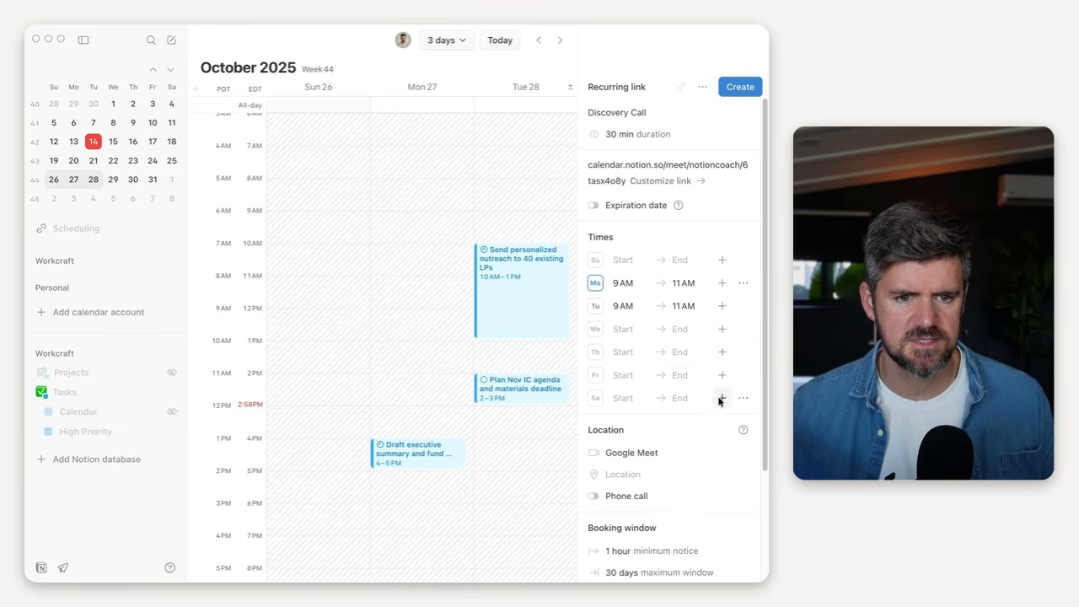
Set the Discovery Call's conferencing to Zoom and create the recurring link
scroll(672, 344, "down", 1)
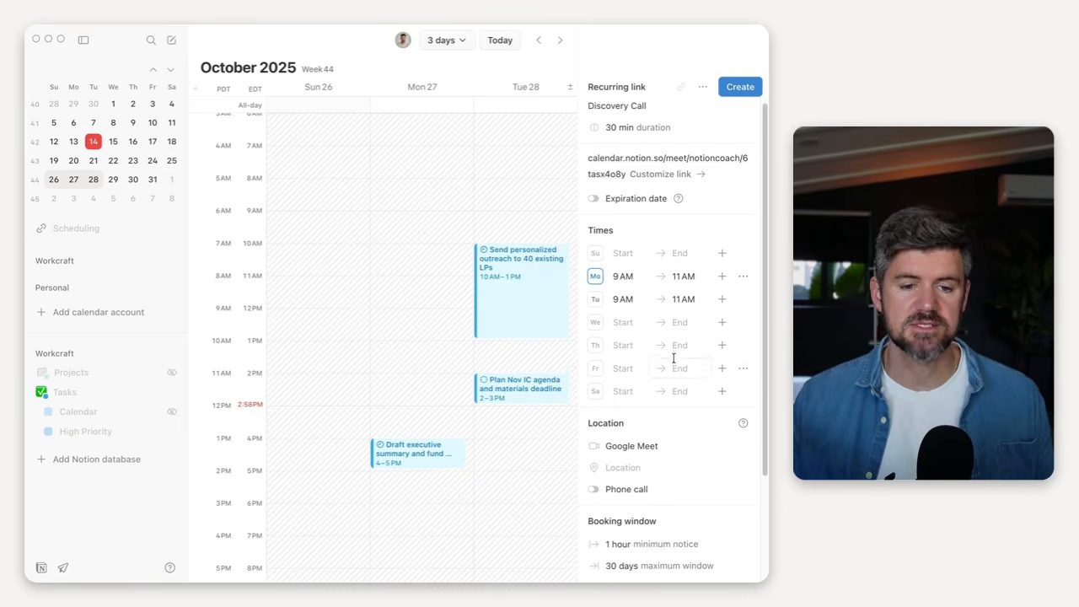
left_click(648, 447)
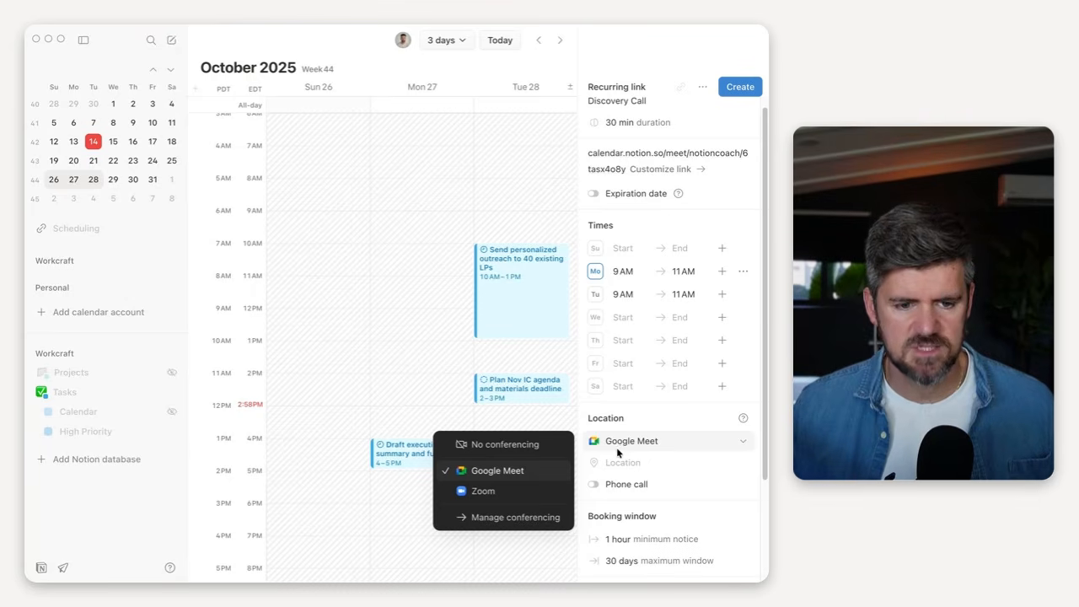
left_click(544, 492)
scroll(681, 469, "down", 5)
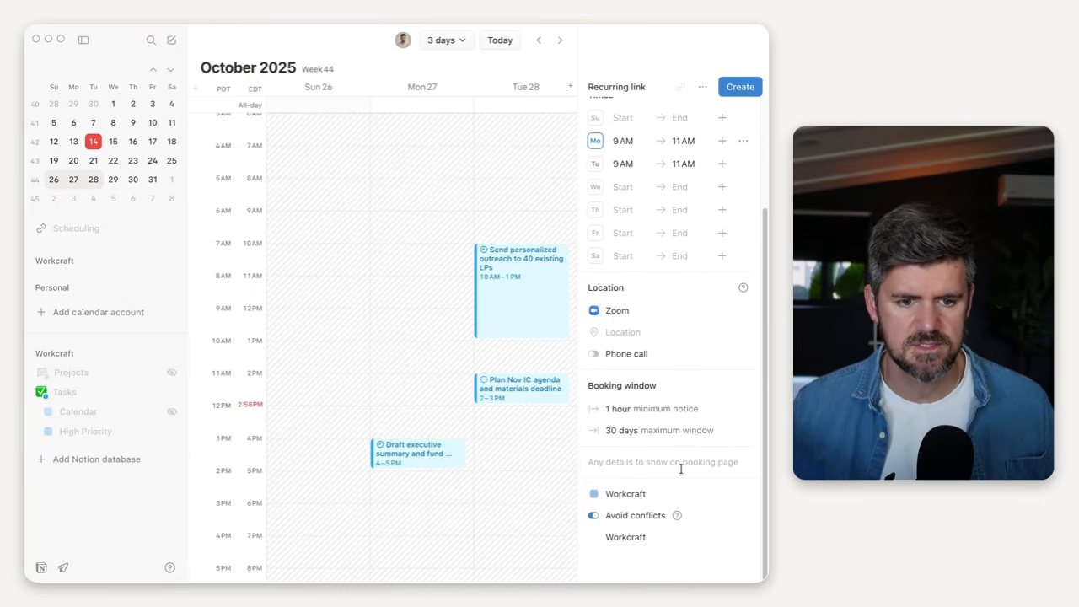
scroll(641, 430, "up", 5)
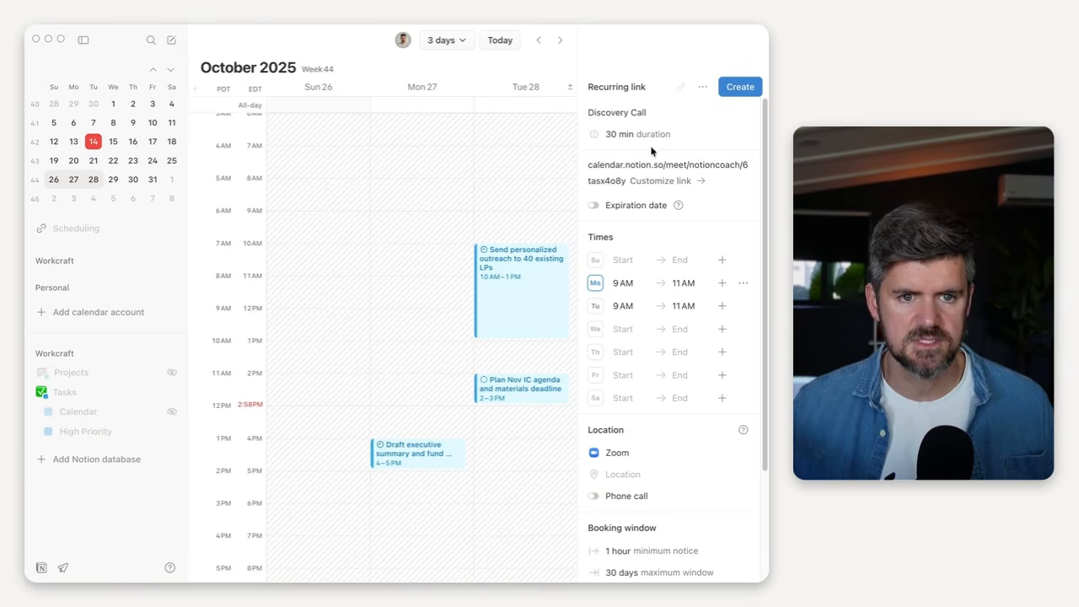
left_click(742, 88)
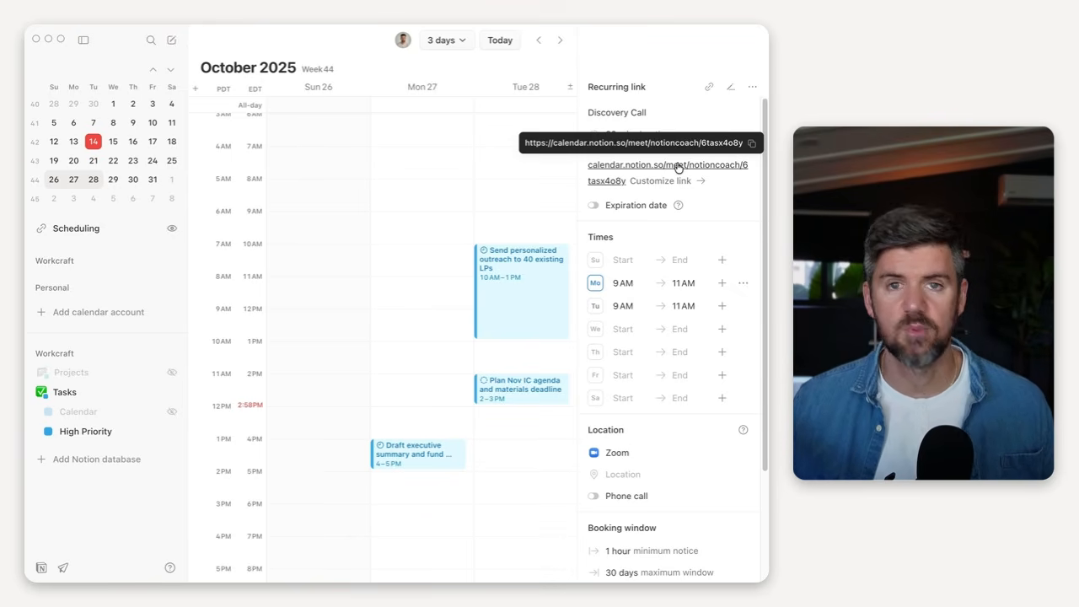
Start a one-off scheduling link and mark Wednesday, October 15 from 9 AM to 4 PM as available
left_click(138, 234)
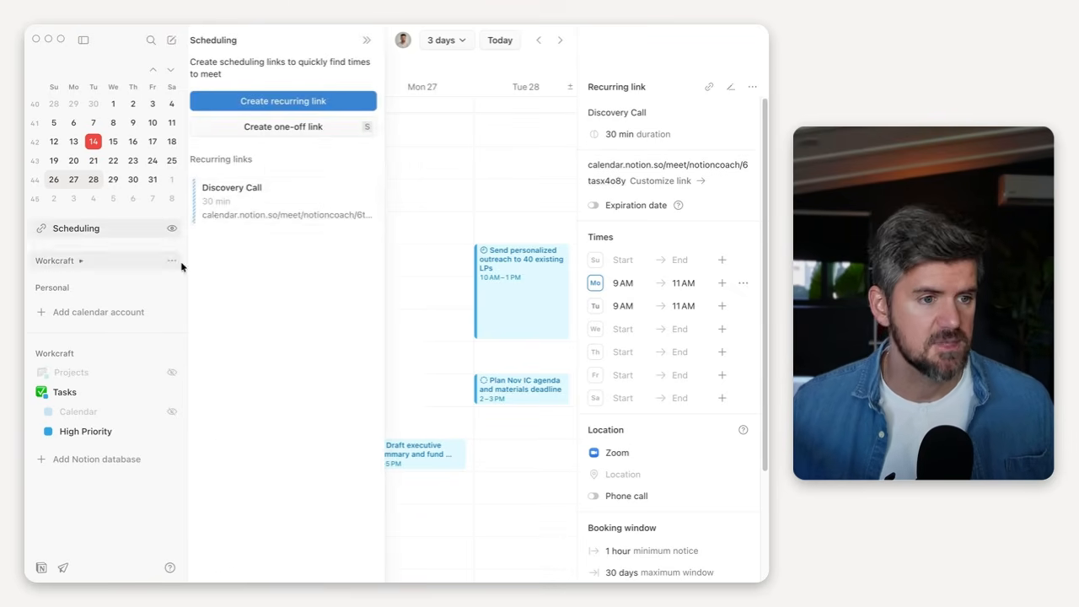
left_click(299, 131)
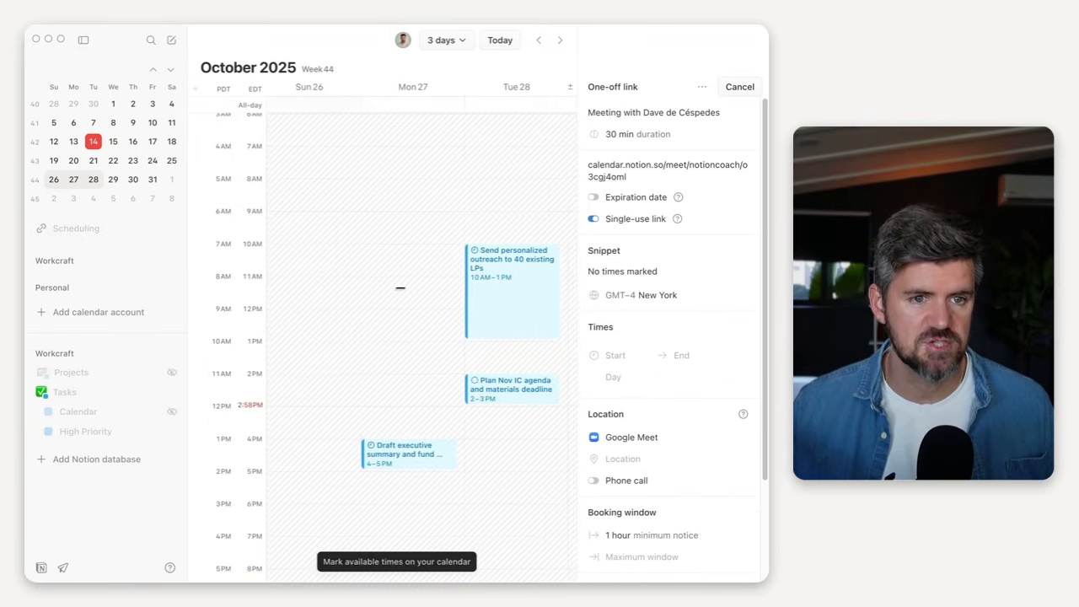
scroll(400, 288, "left", 10)
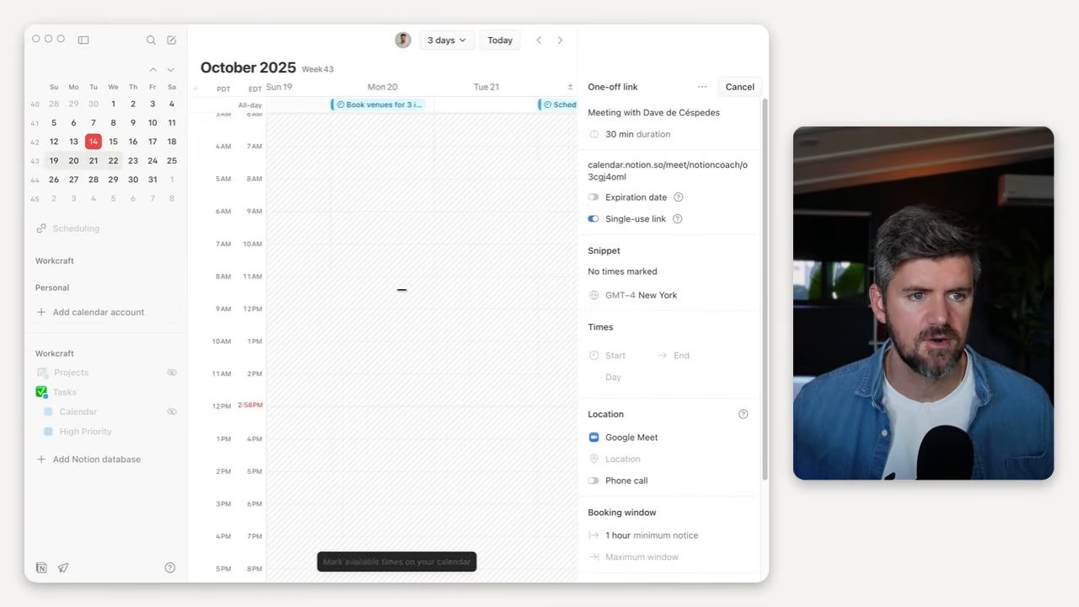
scroll(401, 290, "left", 8)
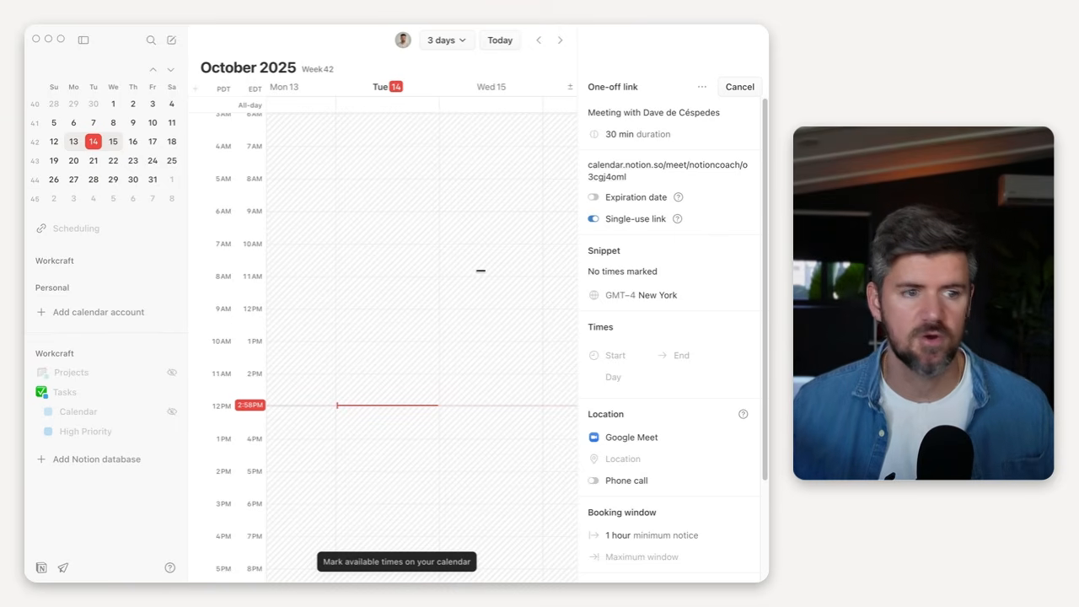
scroll(462, 211, "down", 1)
left_click_drag(465, 212, 481, 435)
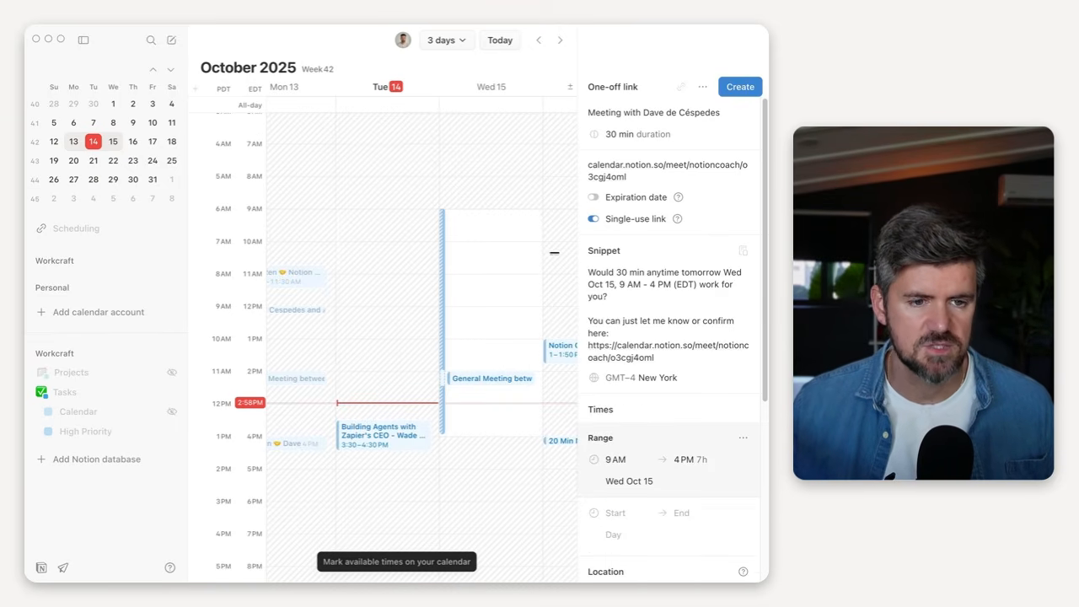
Title the one-off link with both participants' first names and "Sync", set its duration to 45 min and create it
triple_click(637, 111)
type("Dave x Avery Sync")
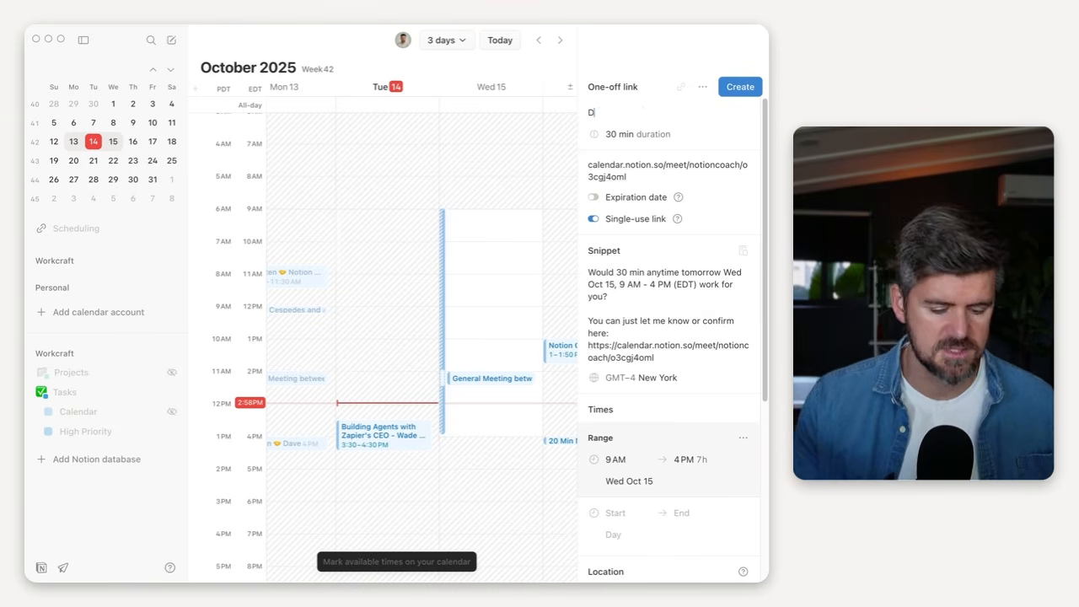
left_click(620, 134)
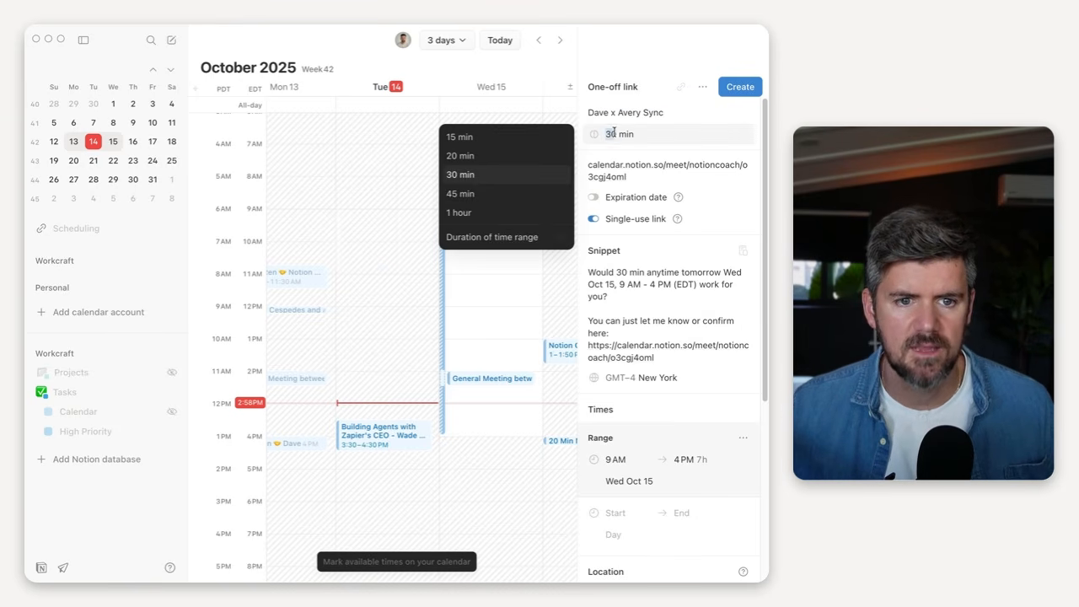
left_click(517, 195)
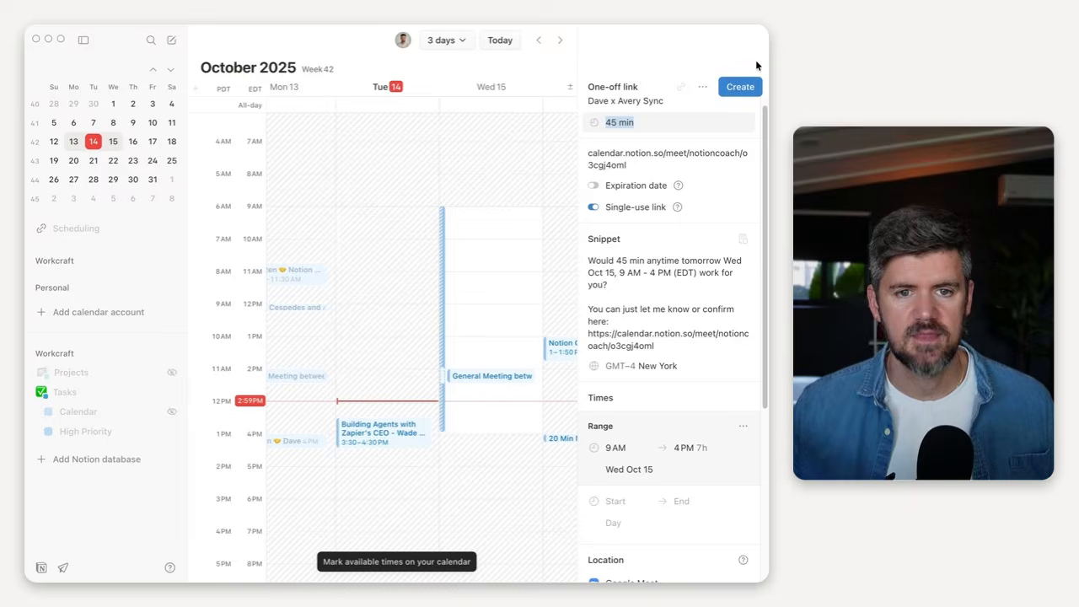
left_click(750, 93)
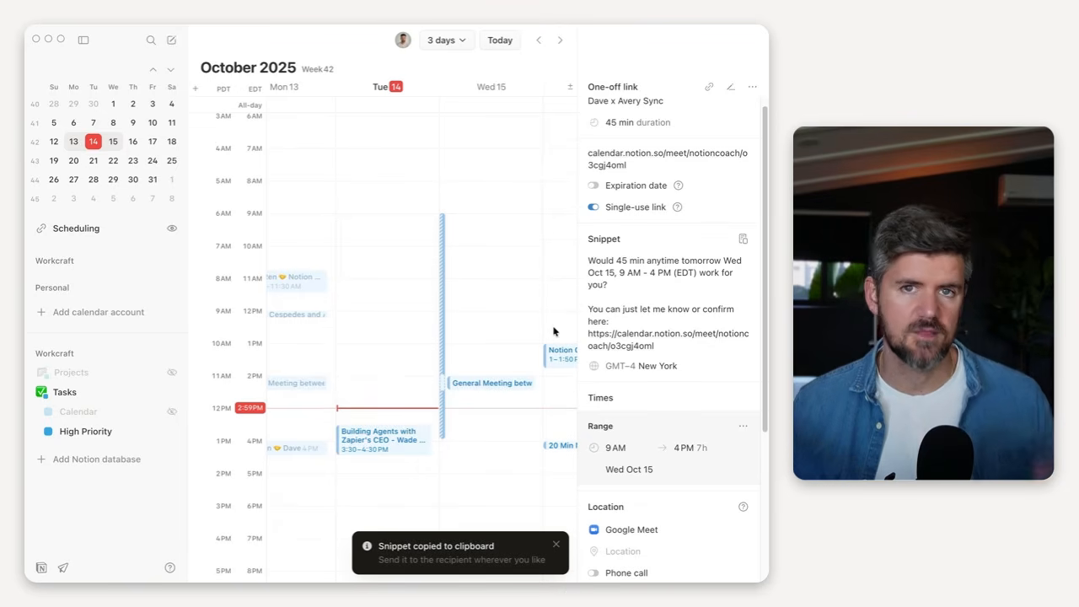